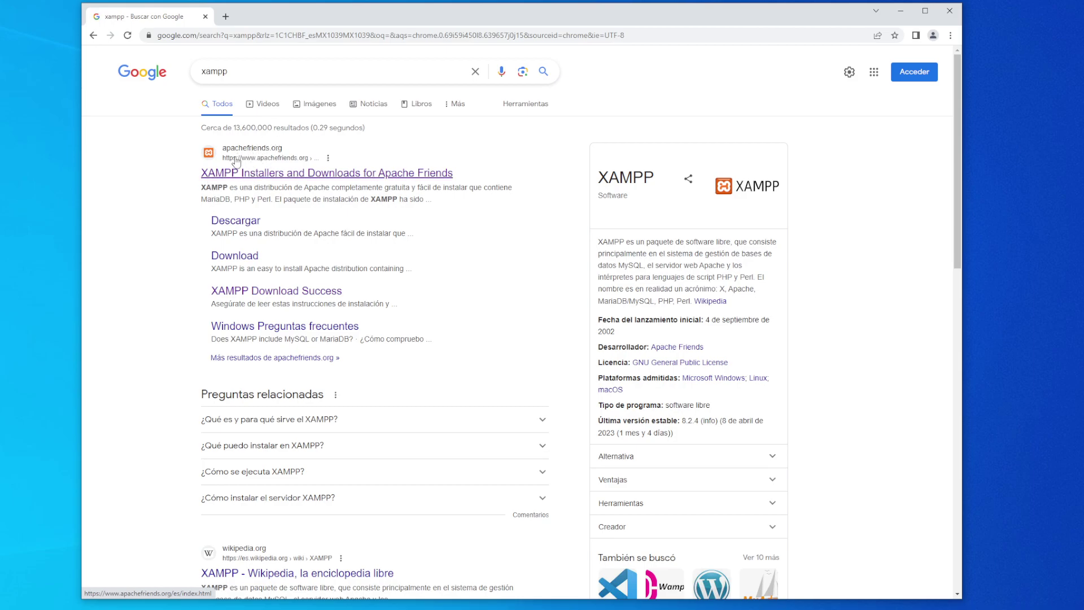
# - Download the XAMPP 8.2.4 installer for Windows from the Apache Friends site, close the download success page, and minimize the browser
pyautogui.click(257, 178)
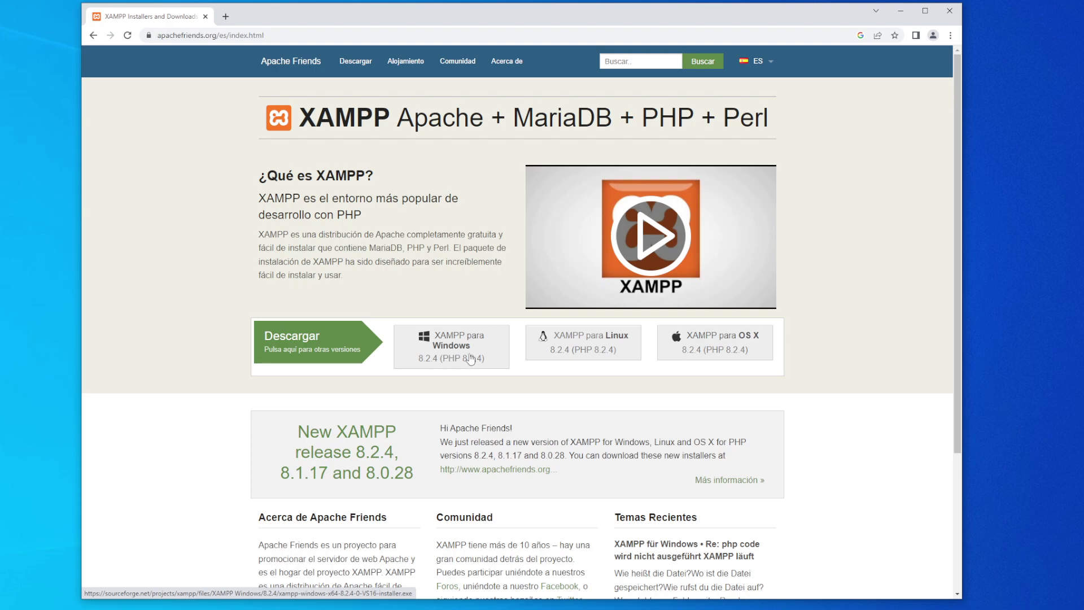
pyautogui.click(453, 354)
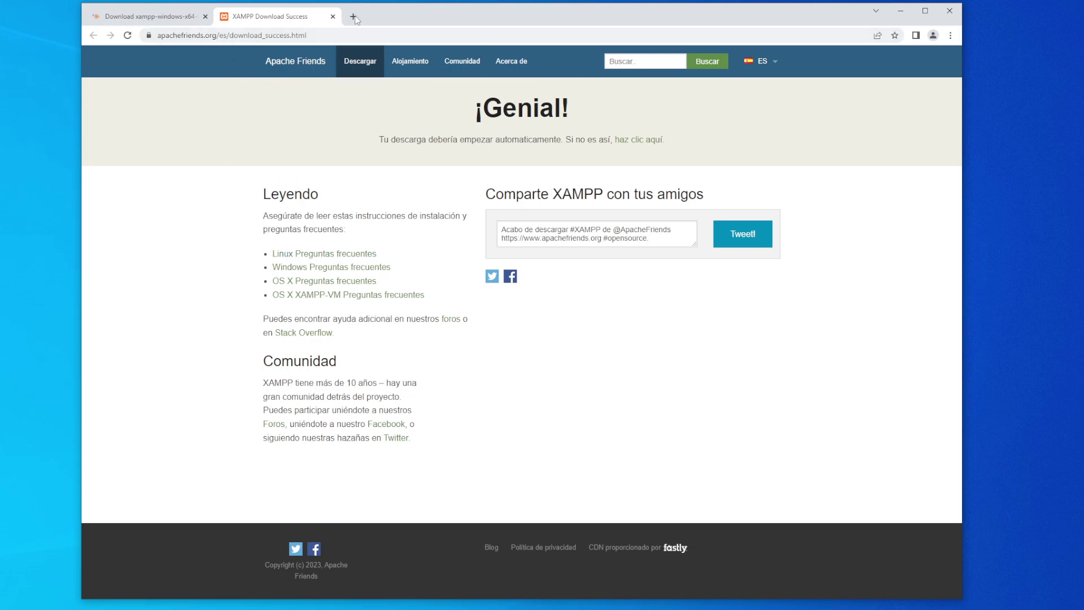
pyautogui.click(332, 16)
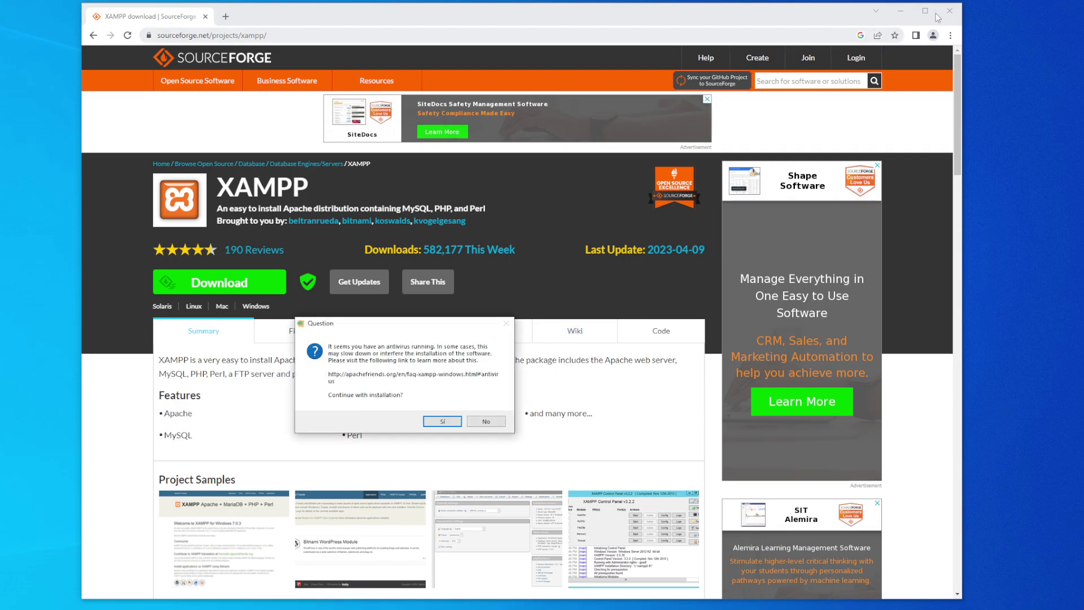
pyautogui.click(900, 12)
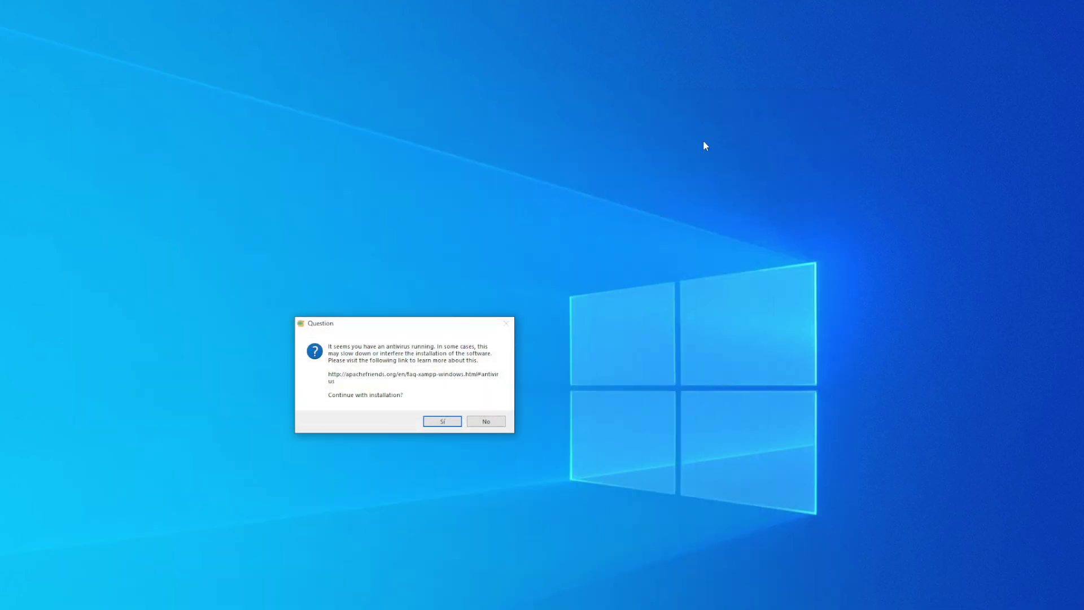
# - Continue the installation despite the running antivirus and advance the XAMPP setup wizard to component selection
pyautogui.click(441, 421)
pyautogui.click(478, 411)
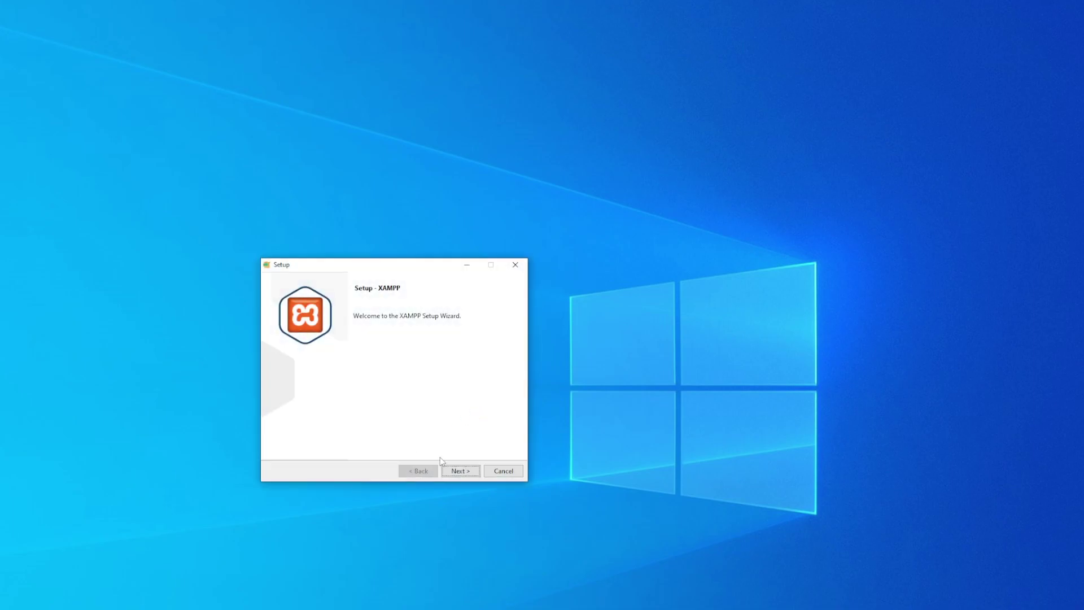
pyautogui.moveTo(408, 266); pyautogui.dragTo(454, 176)
pyautogui.click(508, 383)
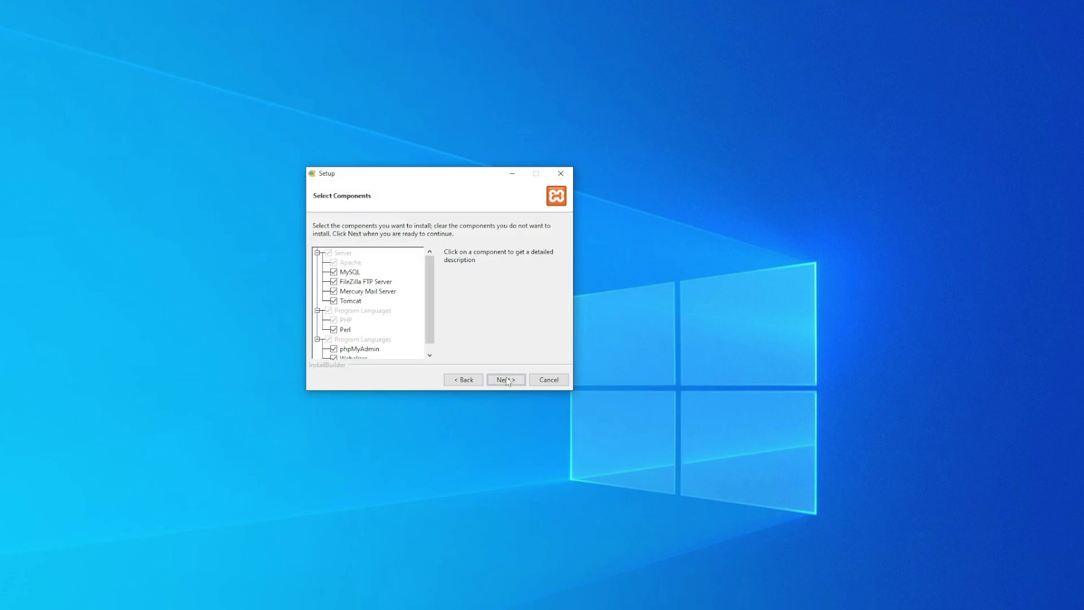
# - Accept the default XAMPP components and keep C:\xampp as the installation folder
pyautogui.scroll(-2, 438, 312)
pyautogui.scroll(2, 439, 315)
pyautogui.click(504, 377)
pyautogui.click(410, 249)
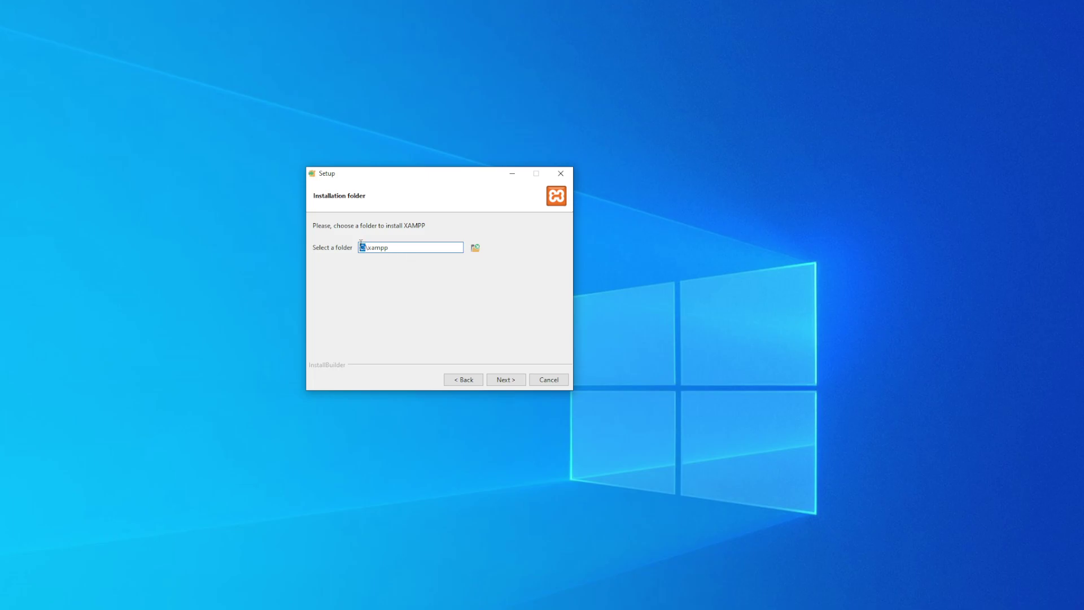
pyautogui.click(437, 244)
pyautogui.click(505, 382)
# - Choose English as the XAMPP Control Panel language and start the installation
pyautogui.click(382, 247)
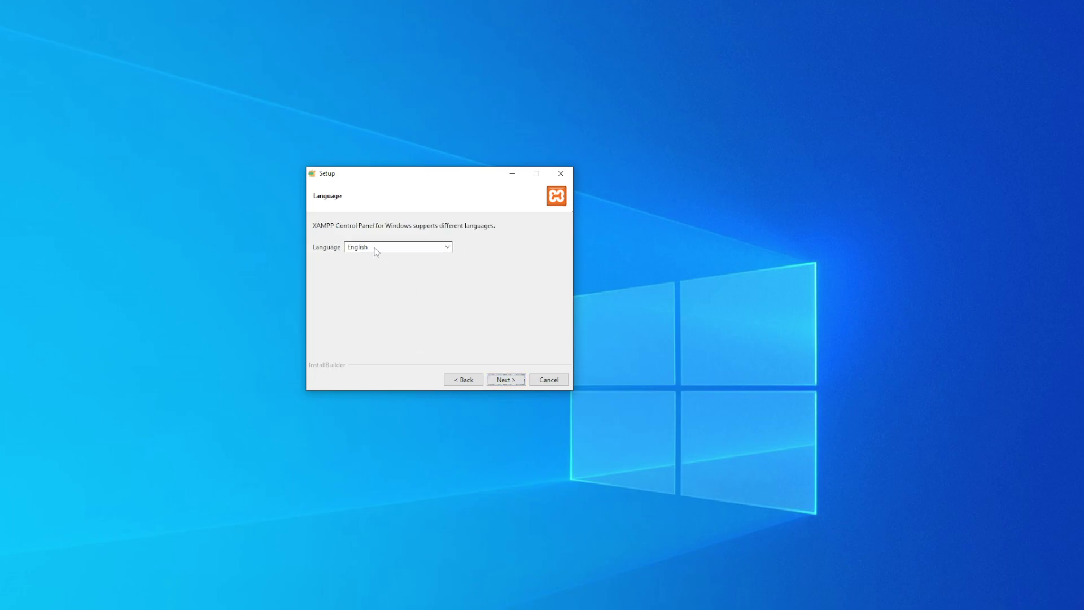
pyautogui.click(376, 256)
pyautogui.click(374, 251)
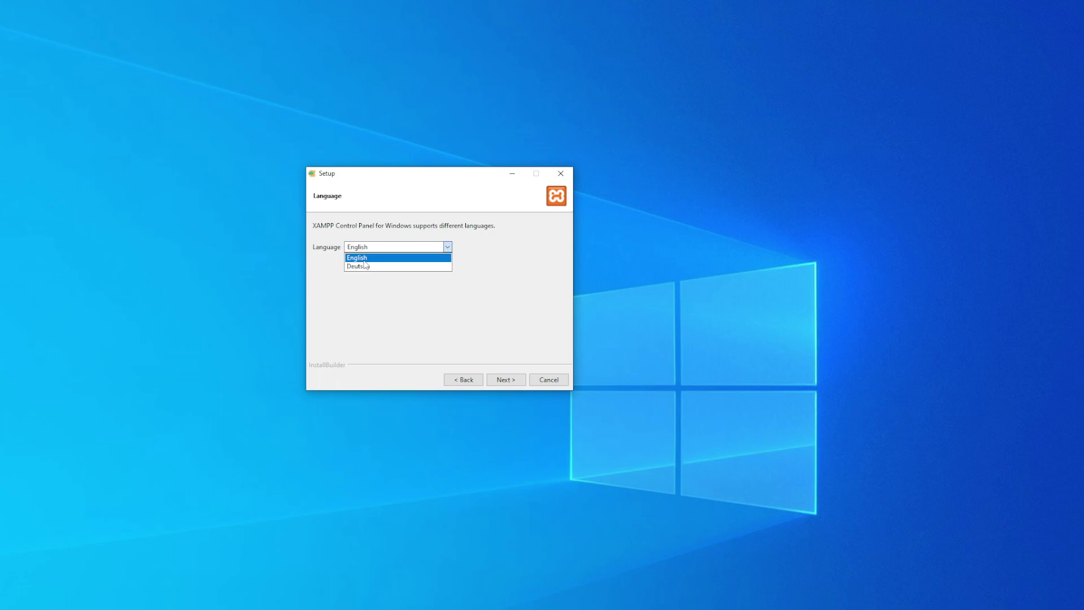
pyautogui.click(364, 259)
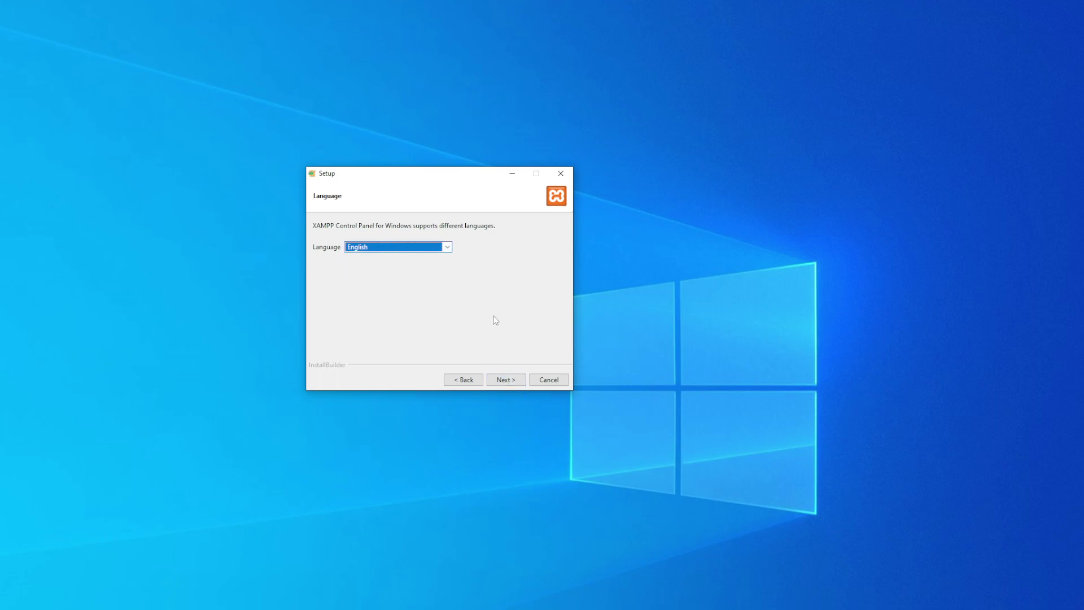
pyautogui.click(512, 383)
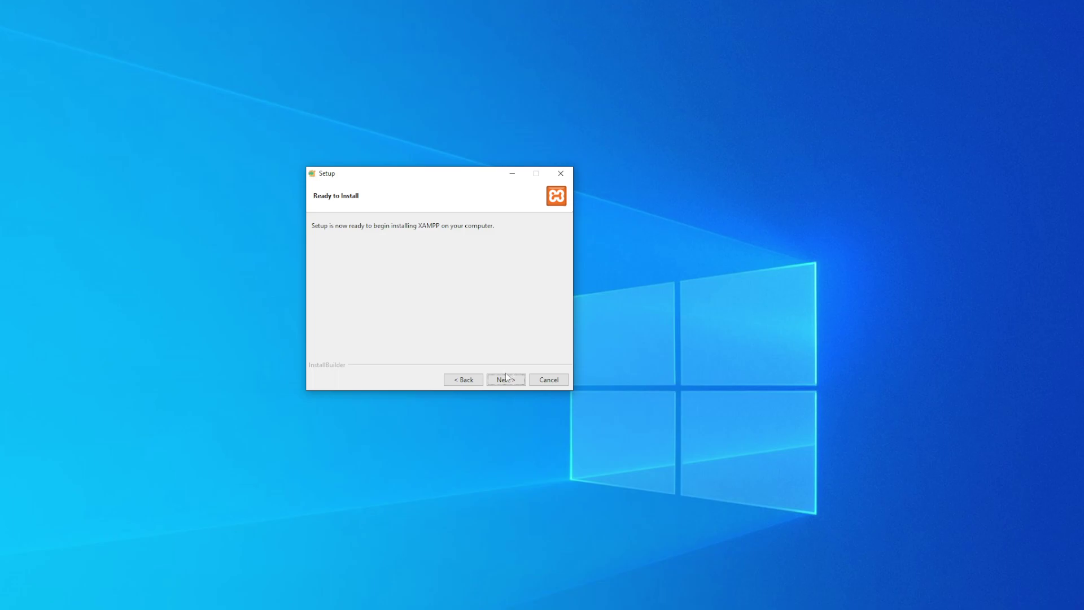
pyautogui.click(506, 375)
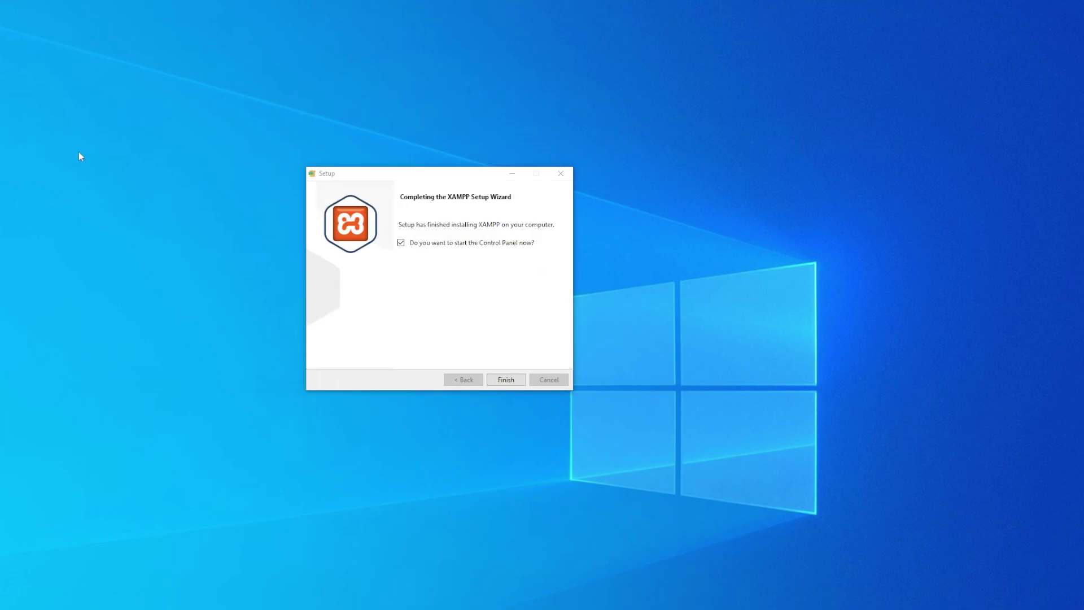
# - Finish the XAMPP setup wizard with the option to start the Control Panel now enabled
pyautogui.moveTo(393, 175); pyautogui.dragTo(445, 172)
pyautogui.click(669, 274)
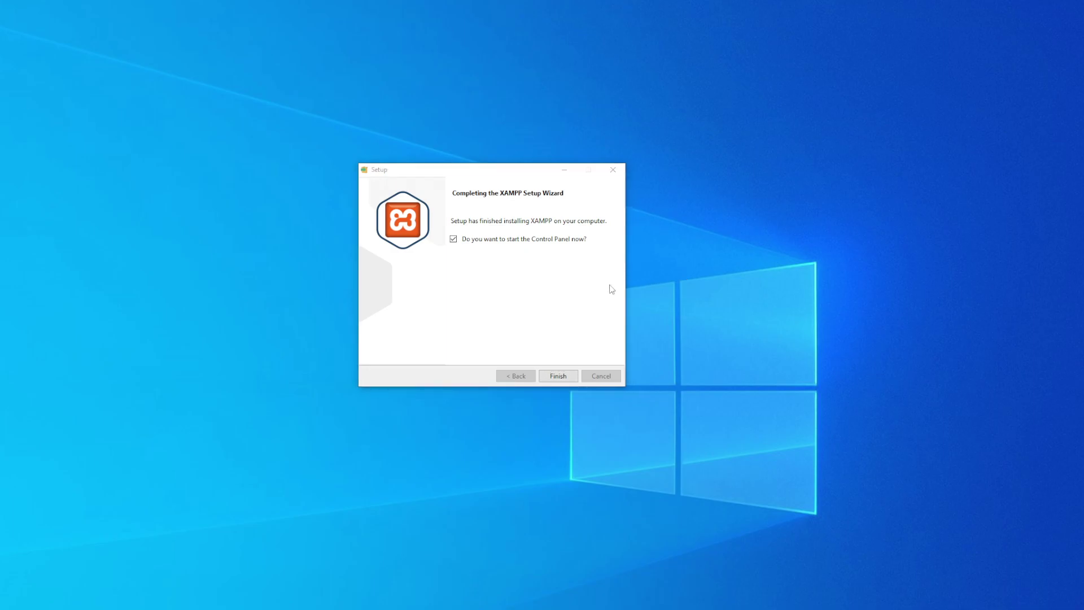
pyautogui.click(455, 240)
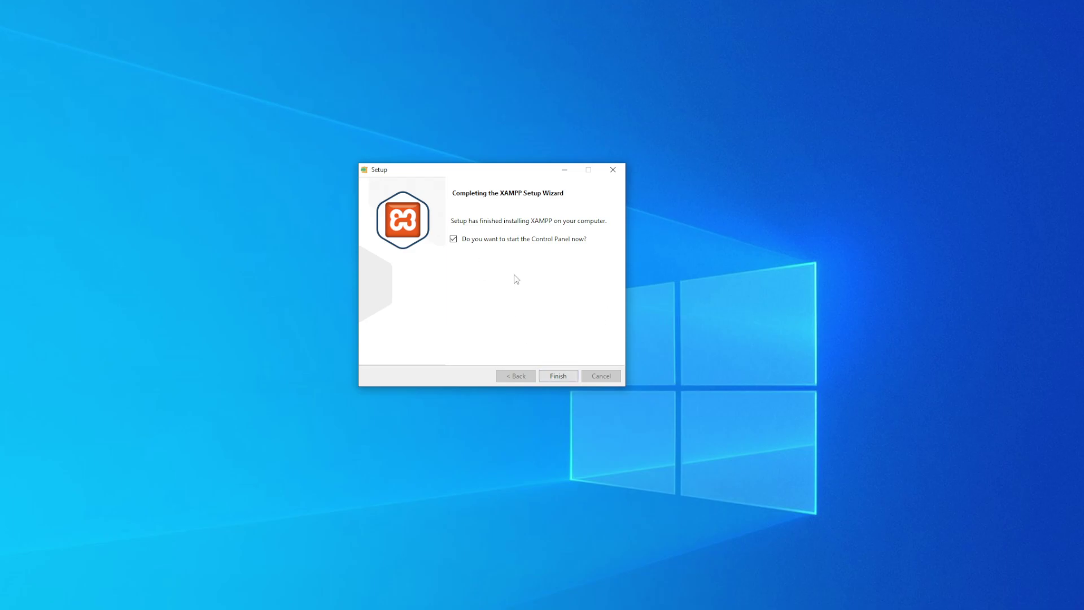
pyautogui.click(563, 374)
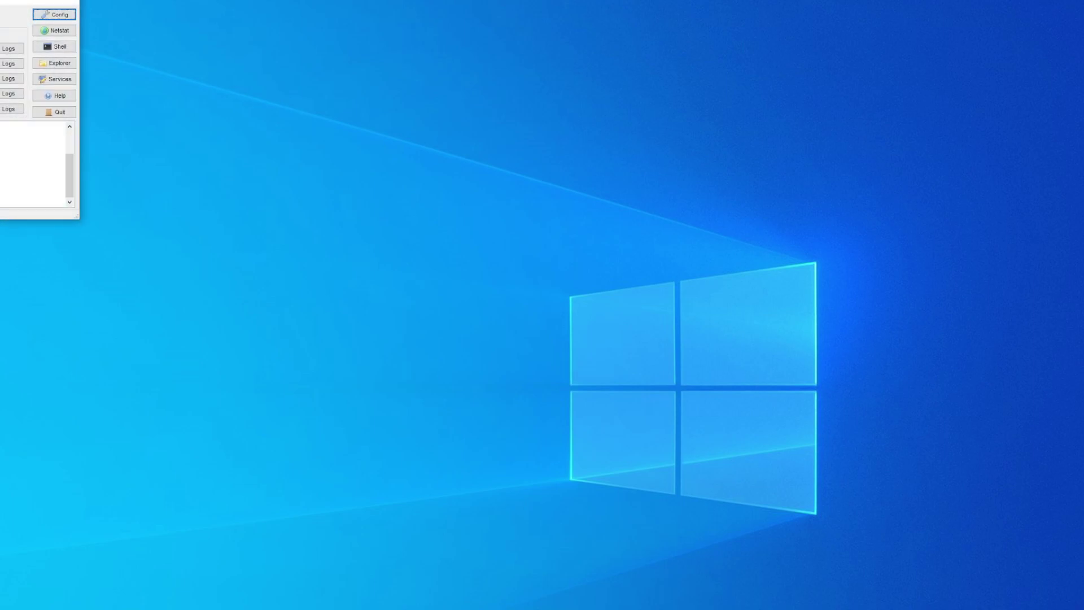
# - Bring the XAMPP Control Panel window fully into the desktop area and close it
pyautogui.moveTo(61, 10); pyautogui.dragTo(583, 90)
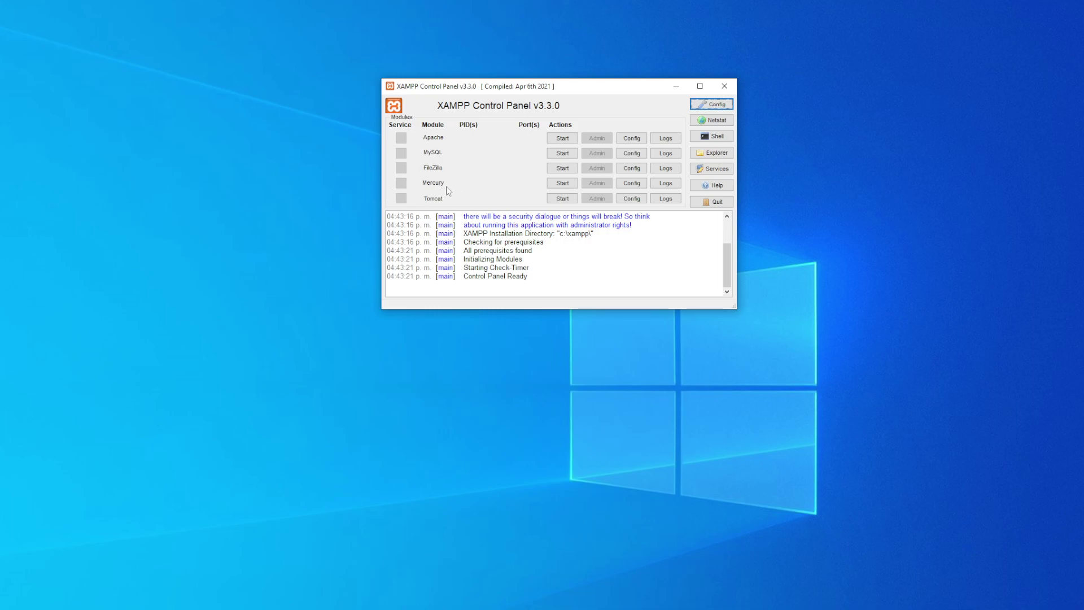
pyautogui.moveTo(582, 89); pyautogui.dragTo(531, 84)
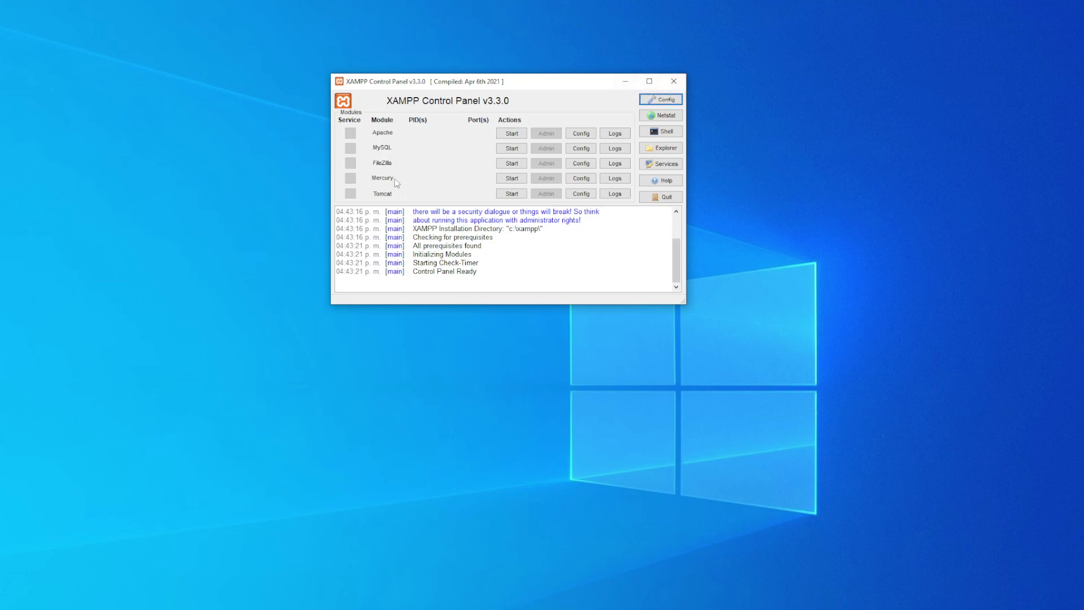
pyautogui.click(674, 80)
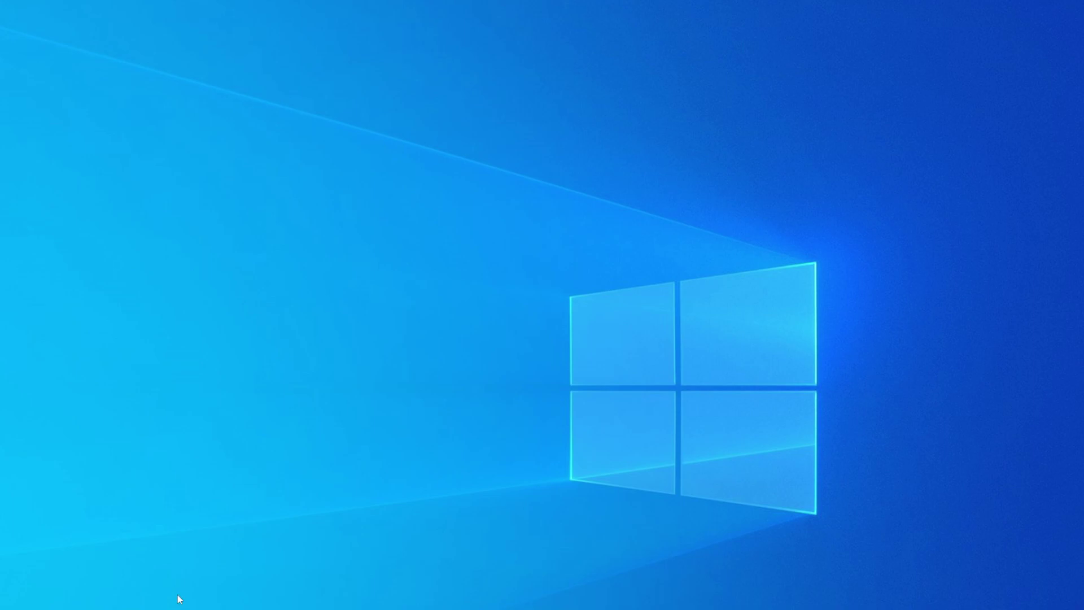
# - Switch to File Explorer and open the xampp folder on the C: drive
pyautogui.press('super+e')
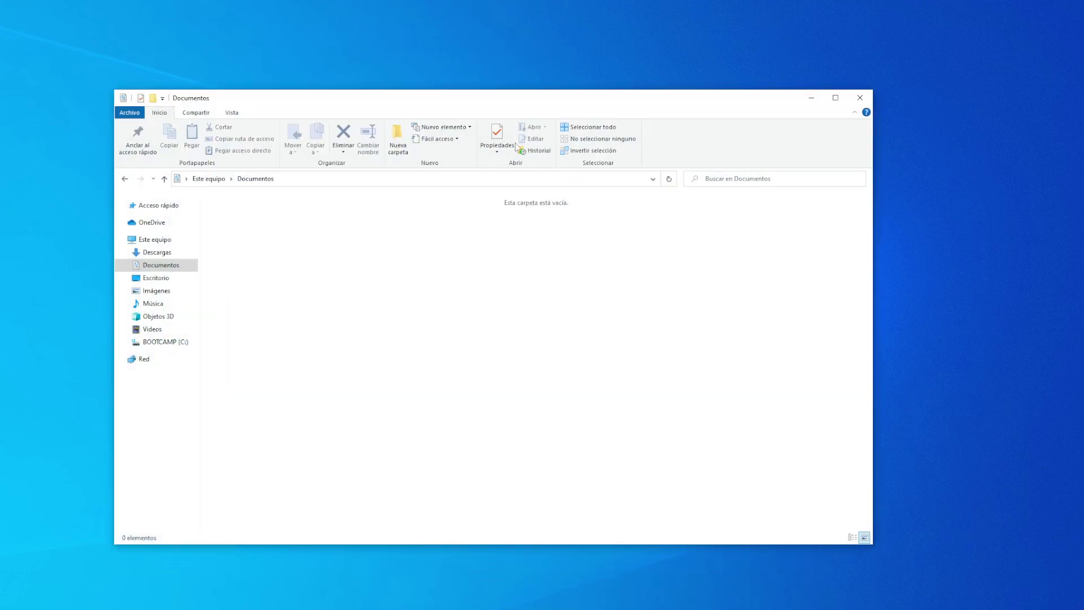
pyautogui.moveTo(503, 101); pyautogui.dragTo(528, 77)
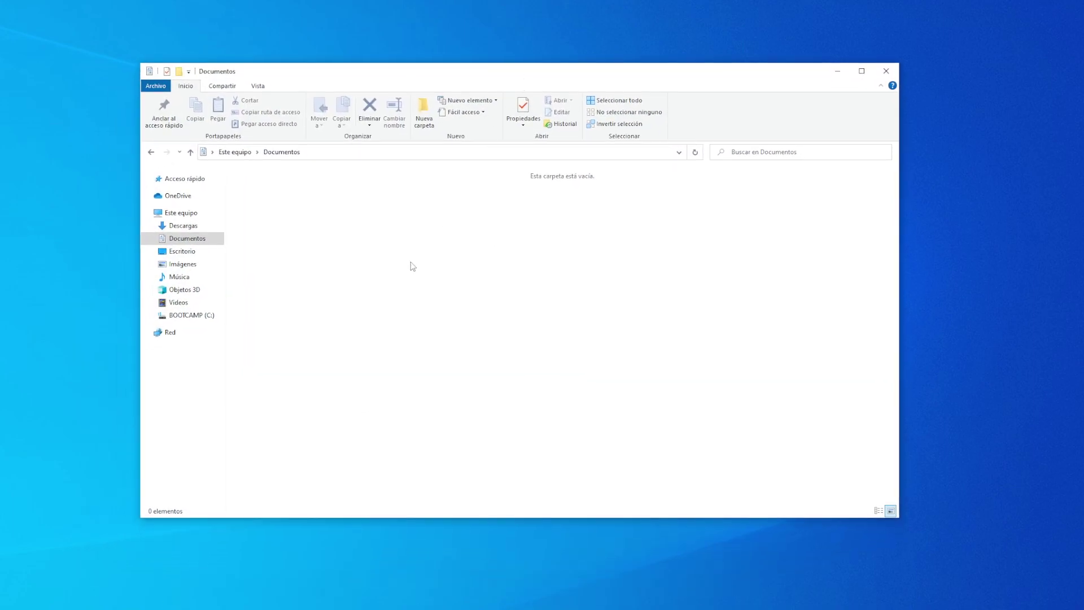
pyautogui.click(198, 318)
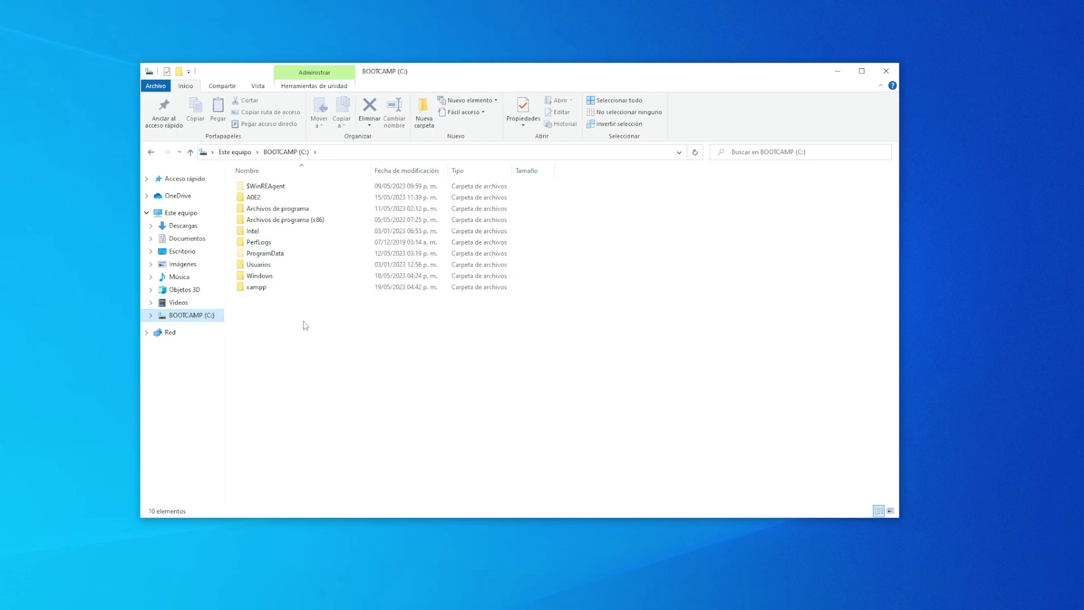
pyautogui.click(189, 316)
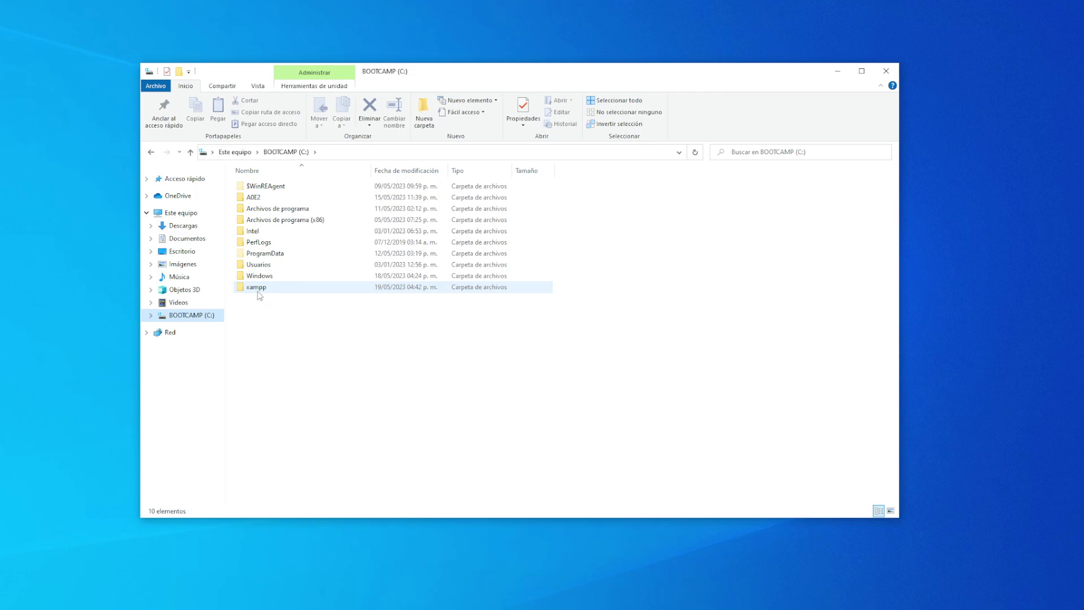
pyautogui.moveTo(260, 294)
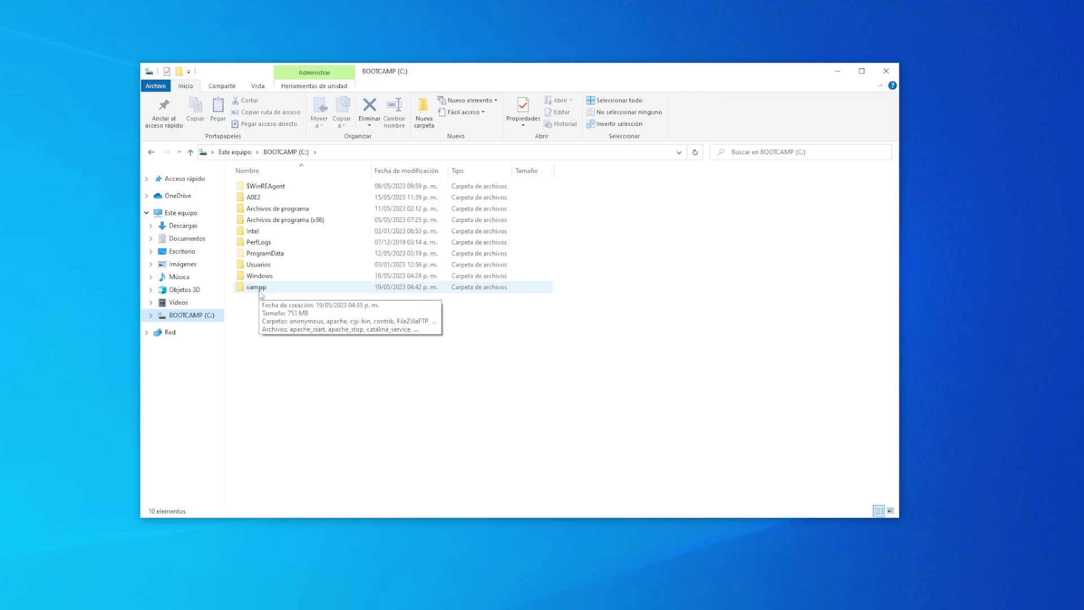
pyautogui.doubleClick(261, 293)
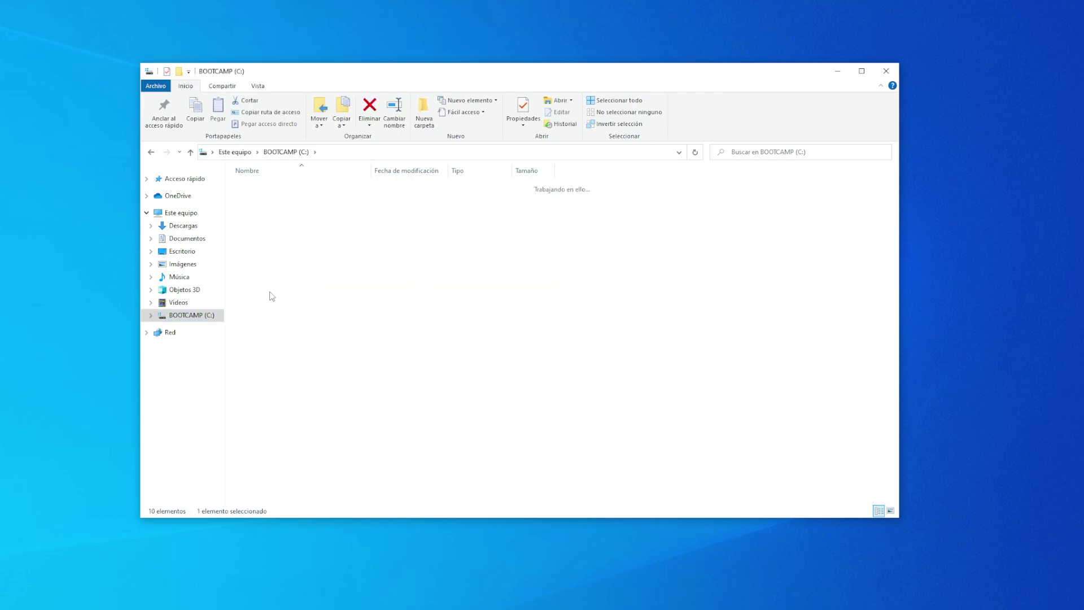
# - Launch the xampp-control application from the xampp folder and minimize File Explorer
pyautogui.scroll(-7, 311, 301)
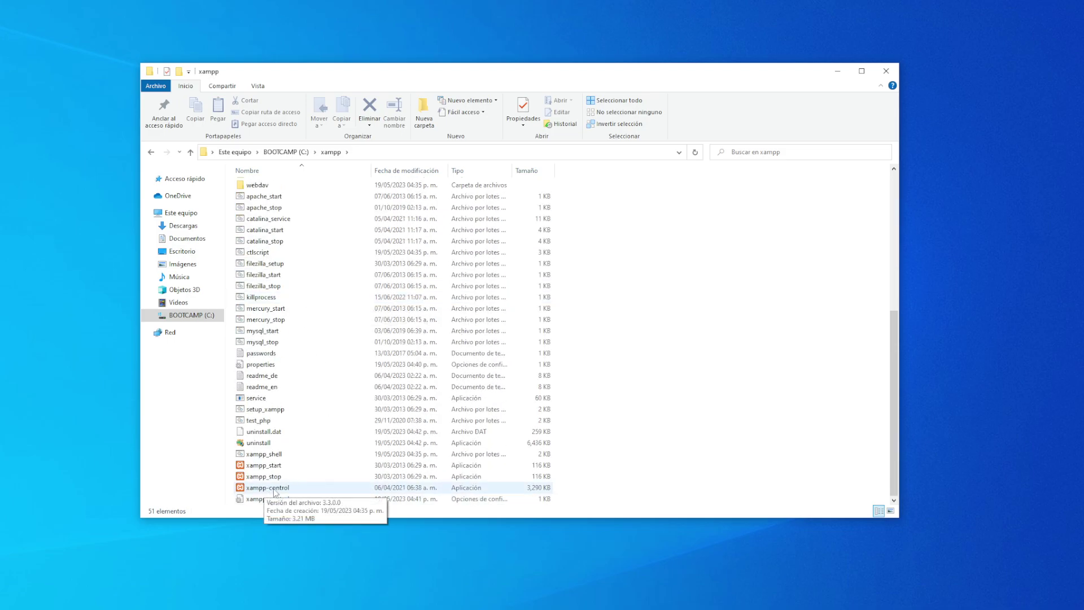
pyautogui.click(275, 489)
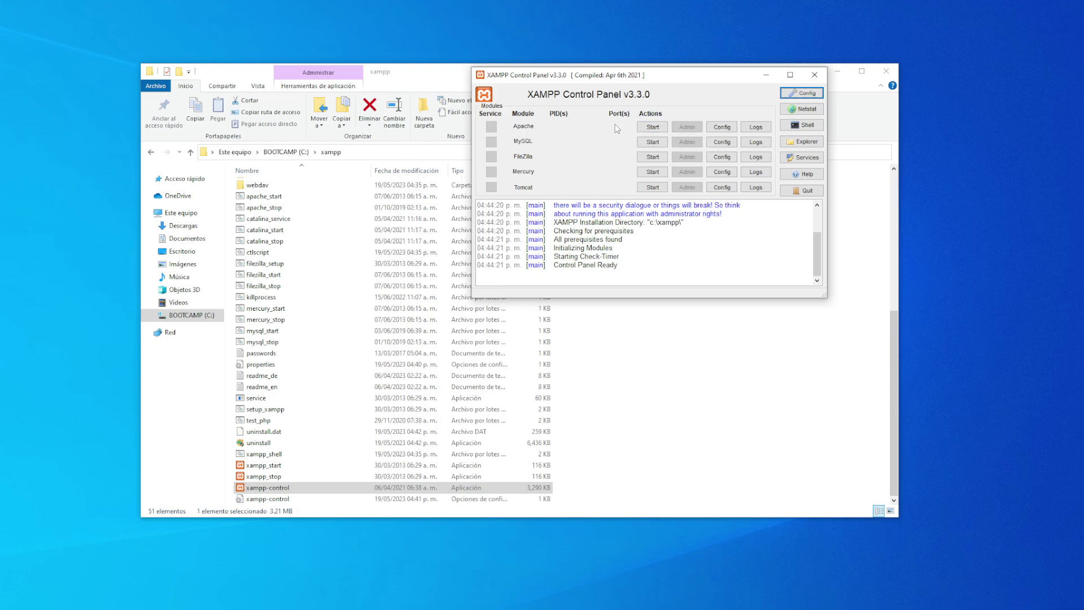
pyautogui.moveTo(650, 73); pyautogui.dragTo(568, 73)
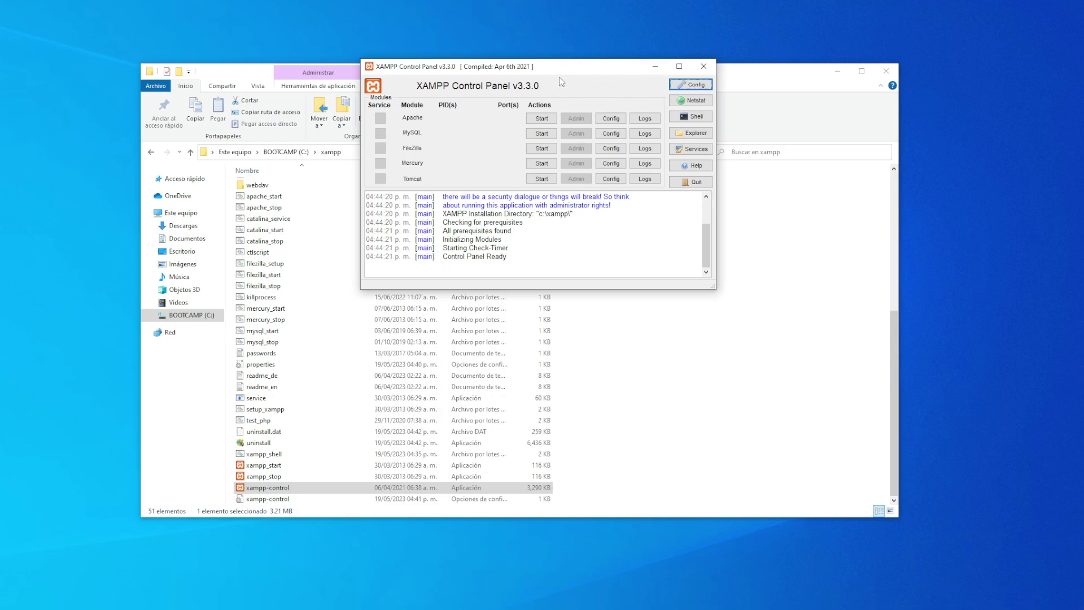
pyautogui.click(837, 70)
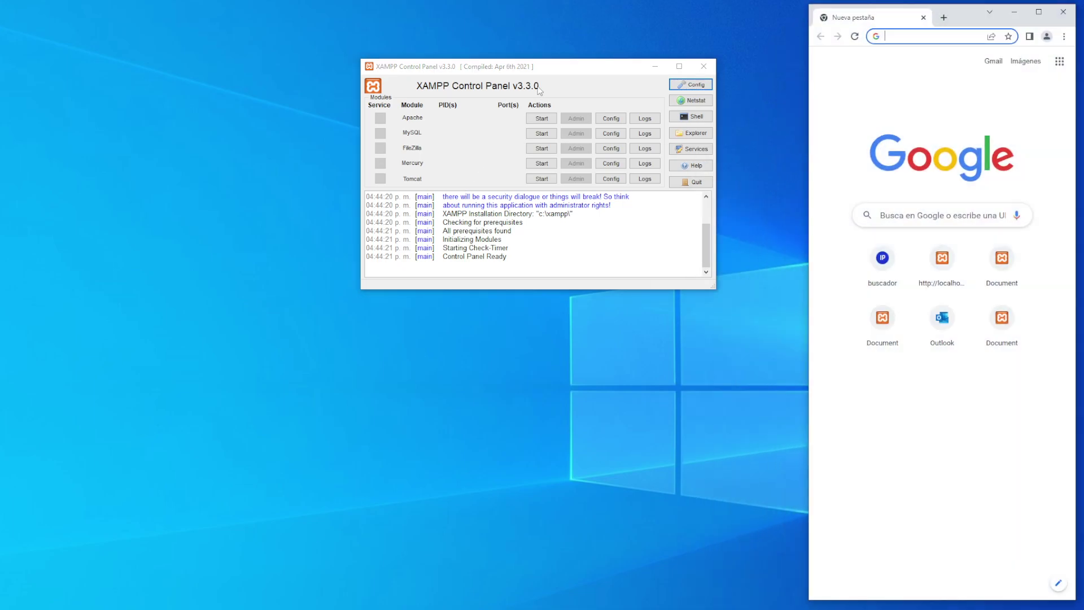
# - Start the Apache module, open its admin page in the browser, and widen the browser window
pyautogui.moveTo(549, 68); pyautogui.dragTo(445, 80)
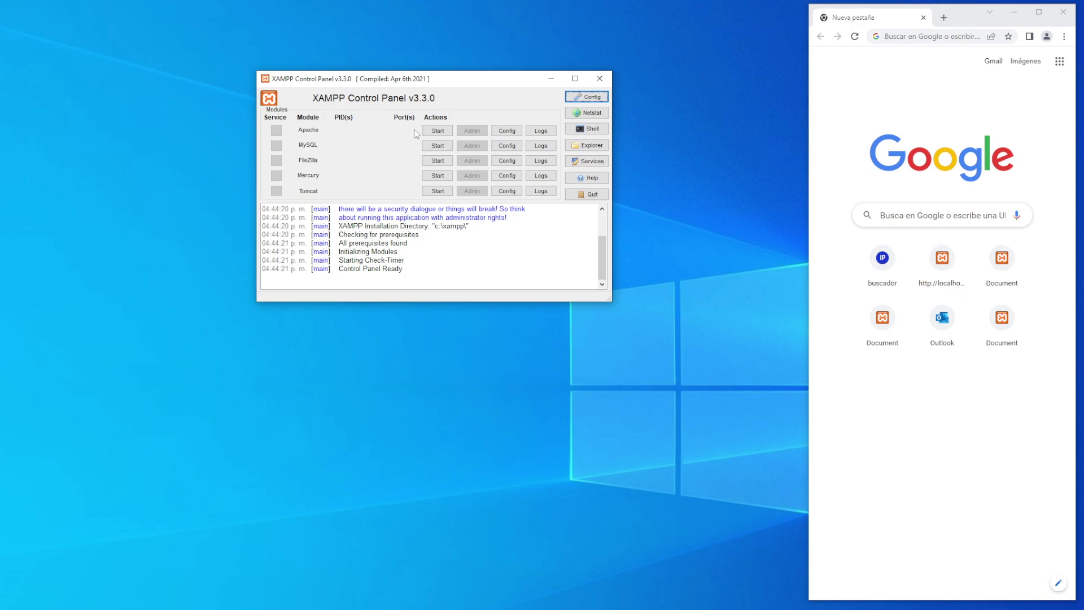
pyautogui.click(443, 134)
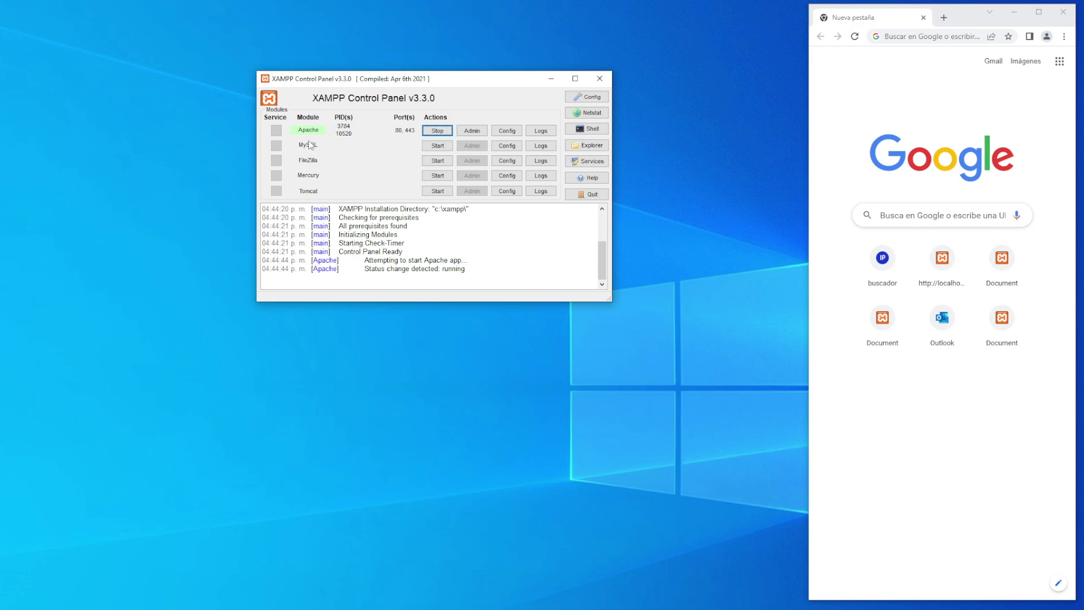
pyautogui.click(474, 135)
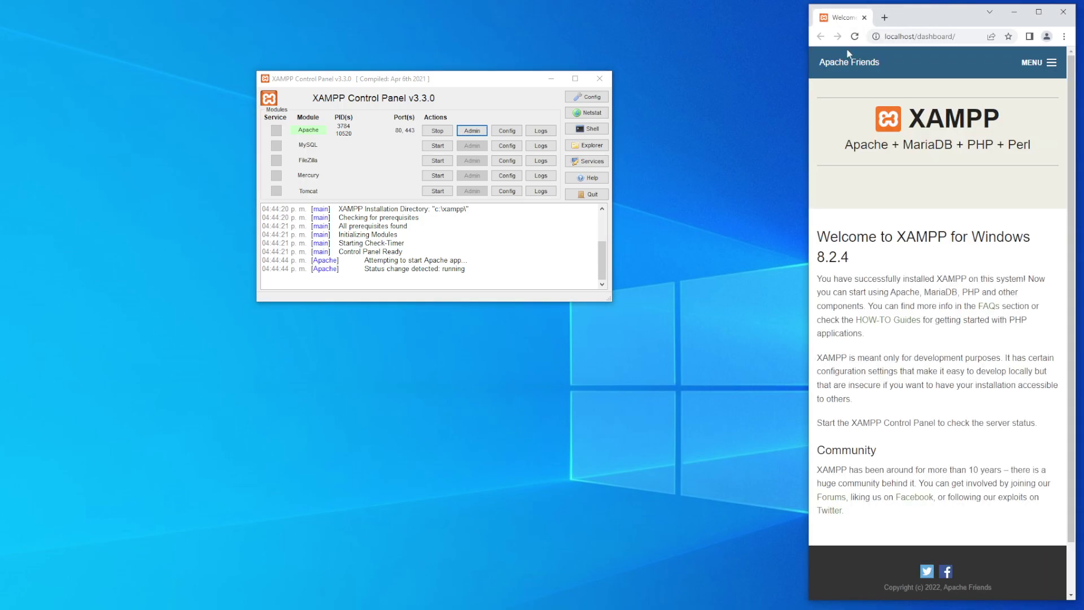
pyautogui.moveTo(806, 95); pyautogui.dragTo(476, 129)
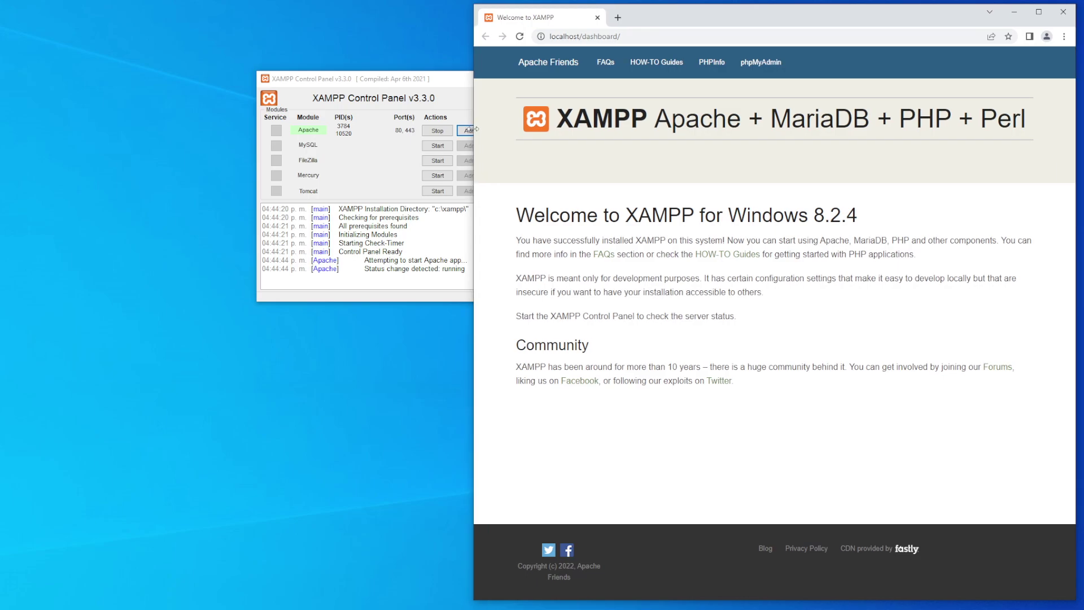
# - Minimize the XAMPP Control Panel and switch back to File Explorer showing the xampp folder
pyautogui.click(452, 78)
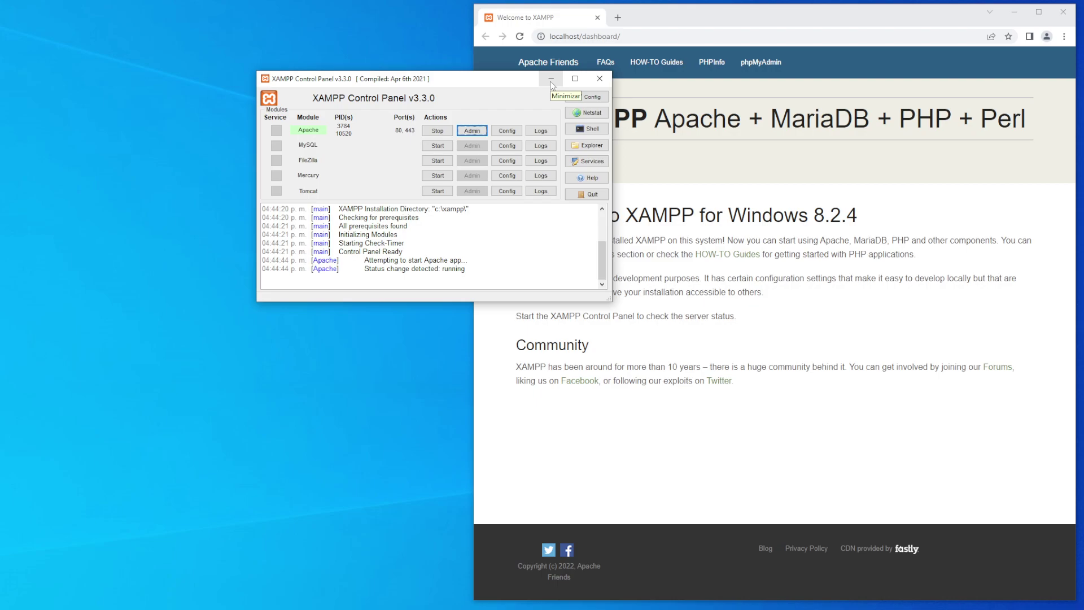
pyautogui.click(551, 79)
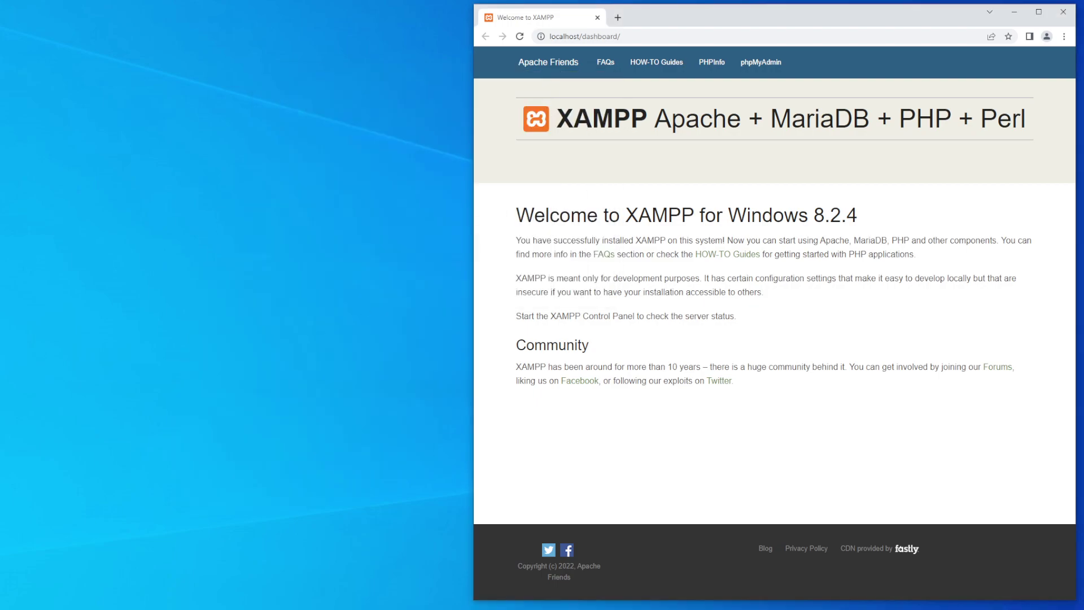
pyautogui.hotkey('alt', 'Tab')
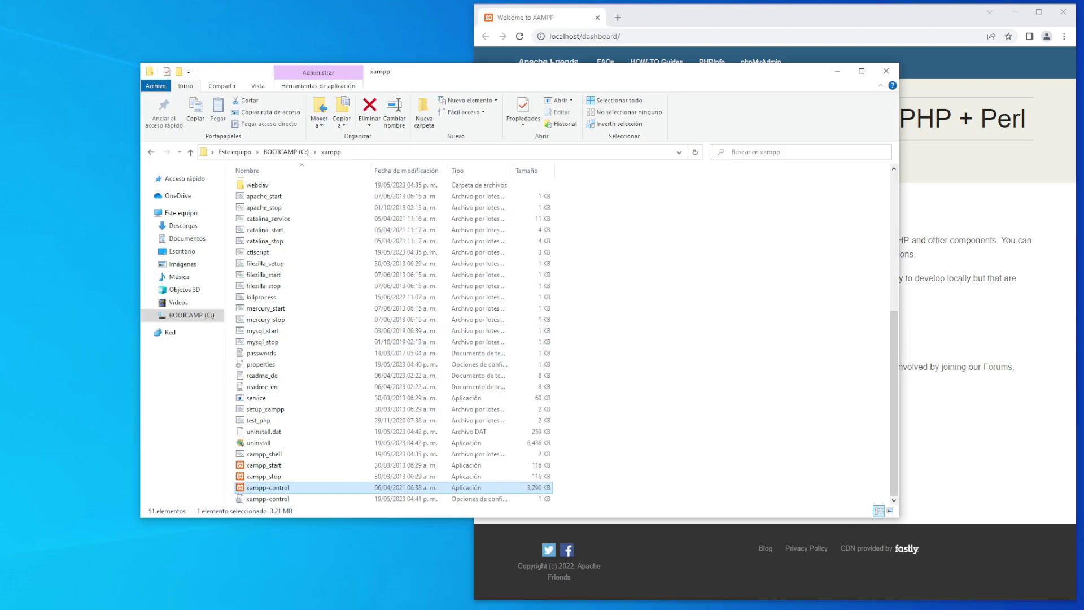
# - Open the htdocs folder inside the xampp folder
pyautogui.press('Return')
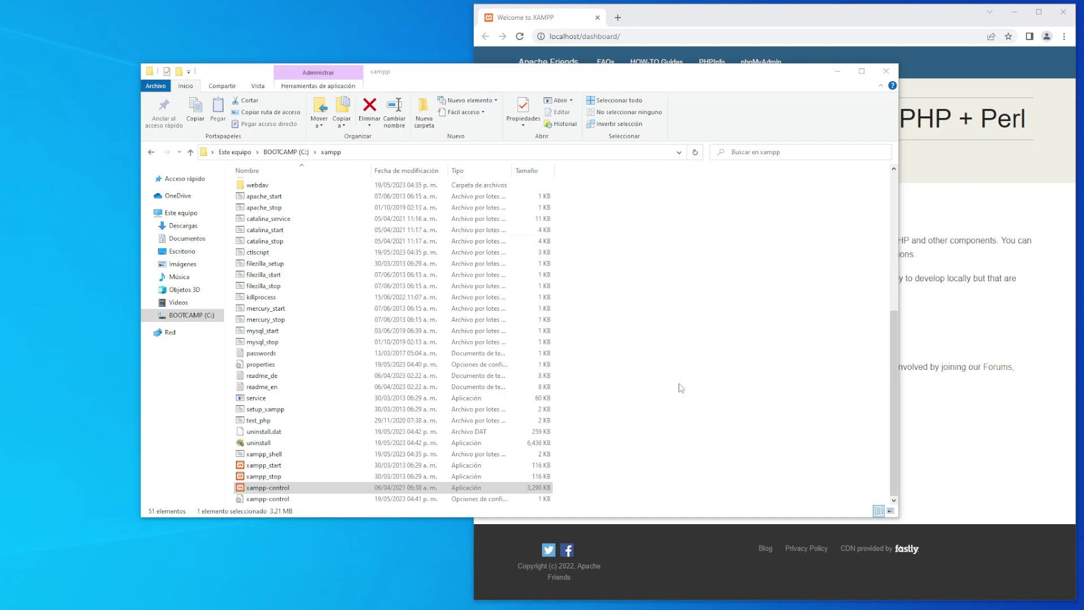
pyautogui.click(624, 502)
pyautogui.scroll(8, 615, 393)
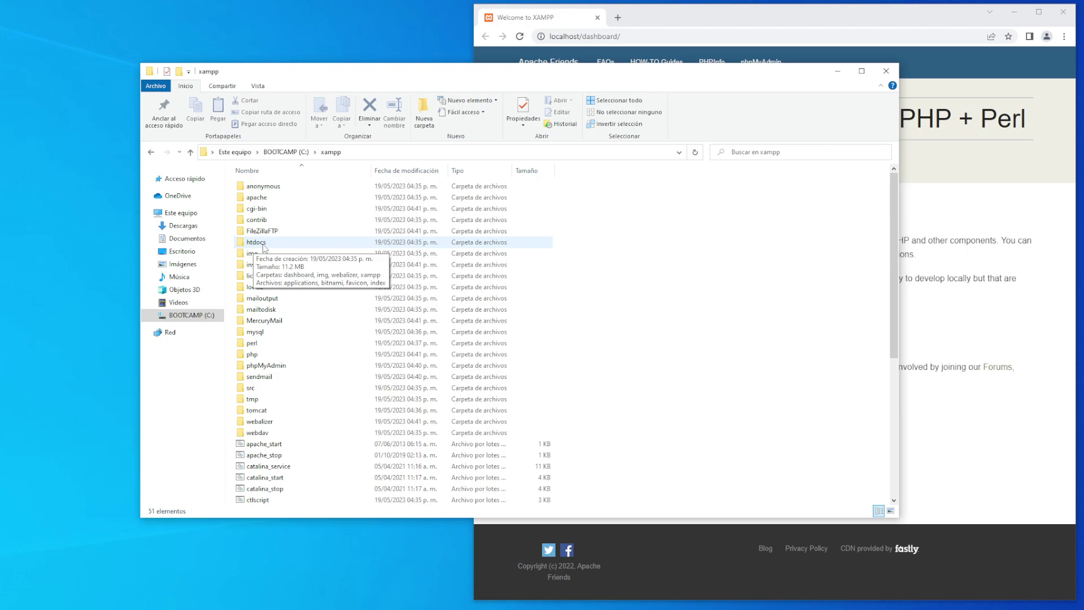
pyautogui.doubleClick(252, 243)
# - Create a new folder named ejemplo inside htdocs
pyautogui.rightClick(330, 341)
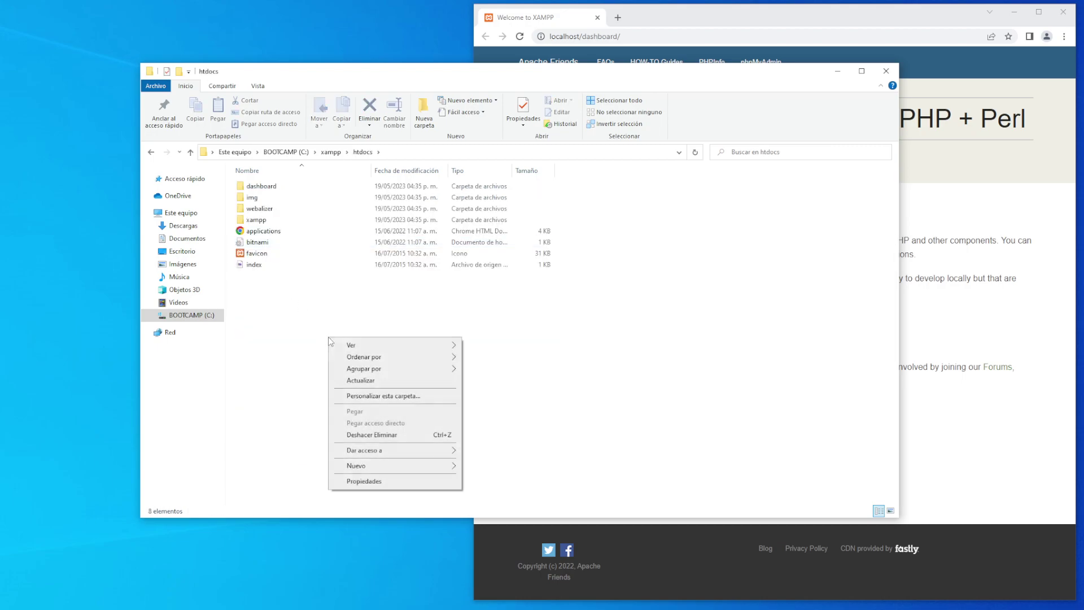
pyautogui.moveTo(365, 466)
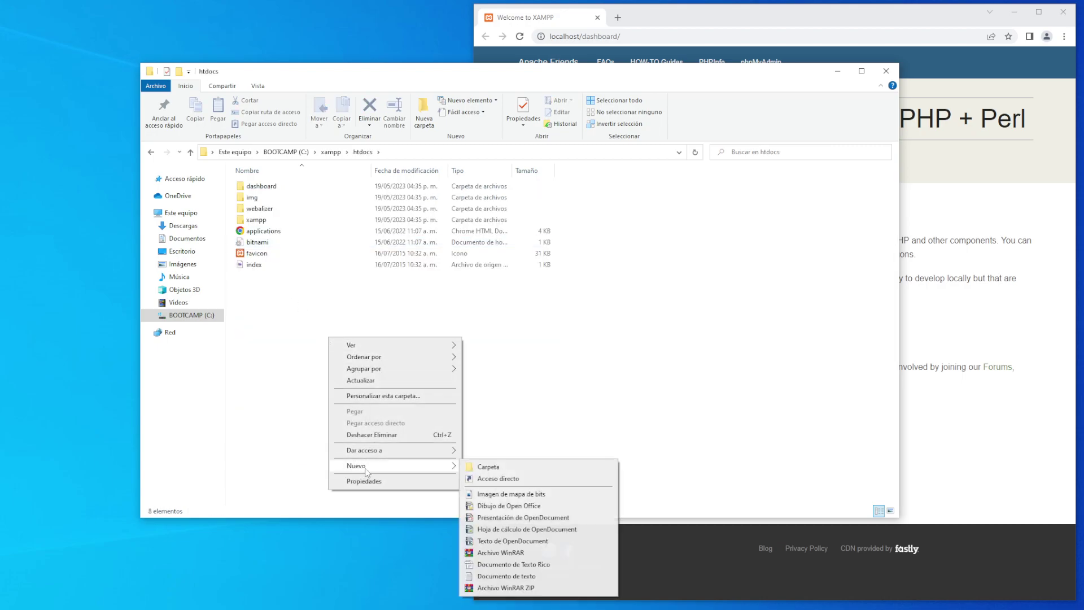
pyautogui.click(514, 466)
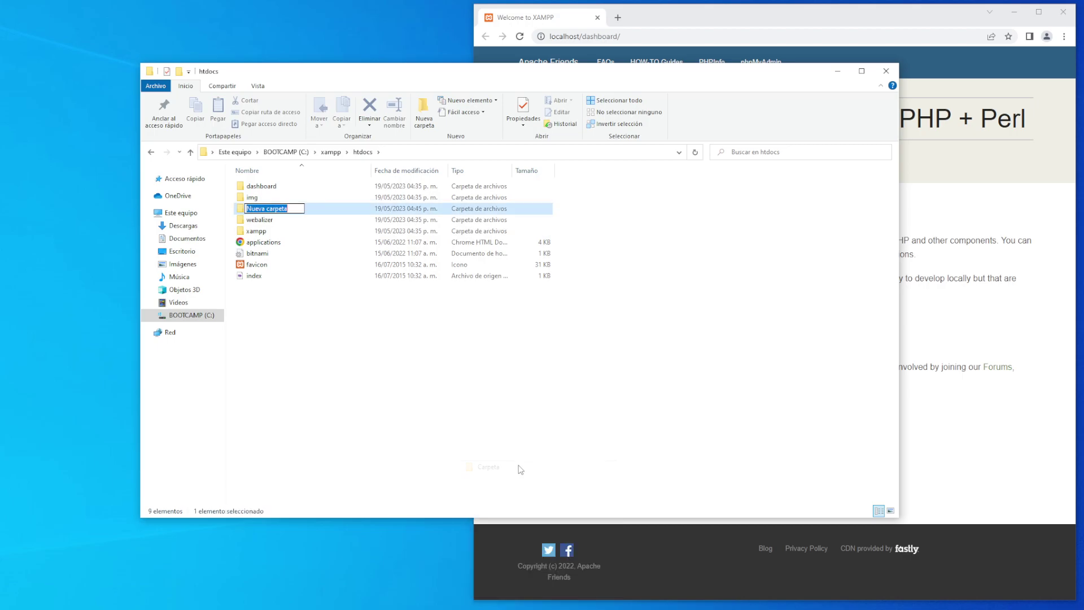
pyautogui.write('ejemplo')
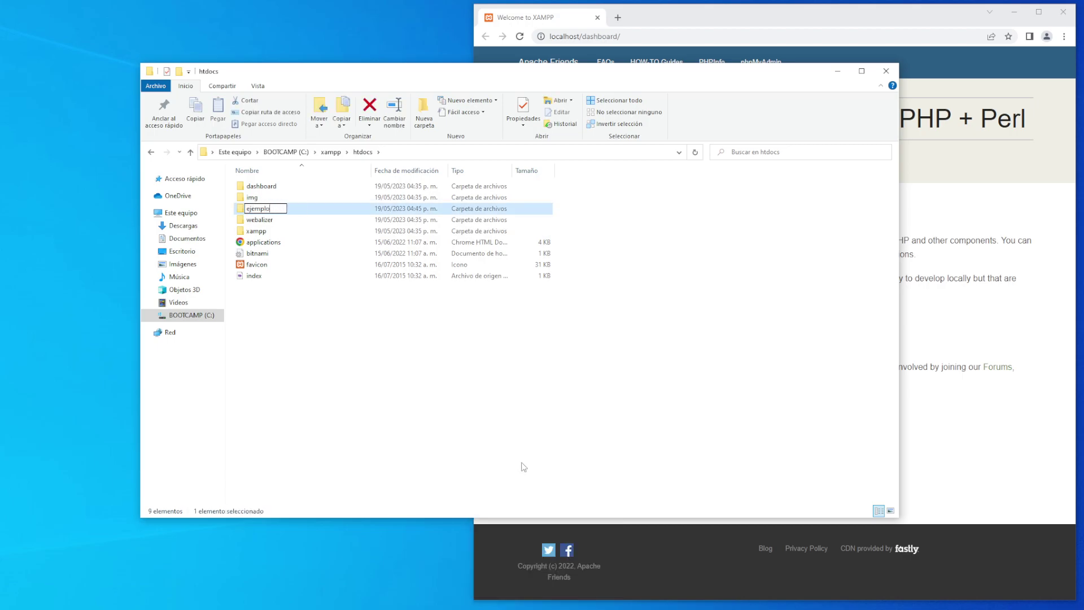
pyautogui.press('Return')
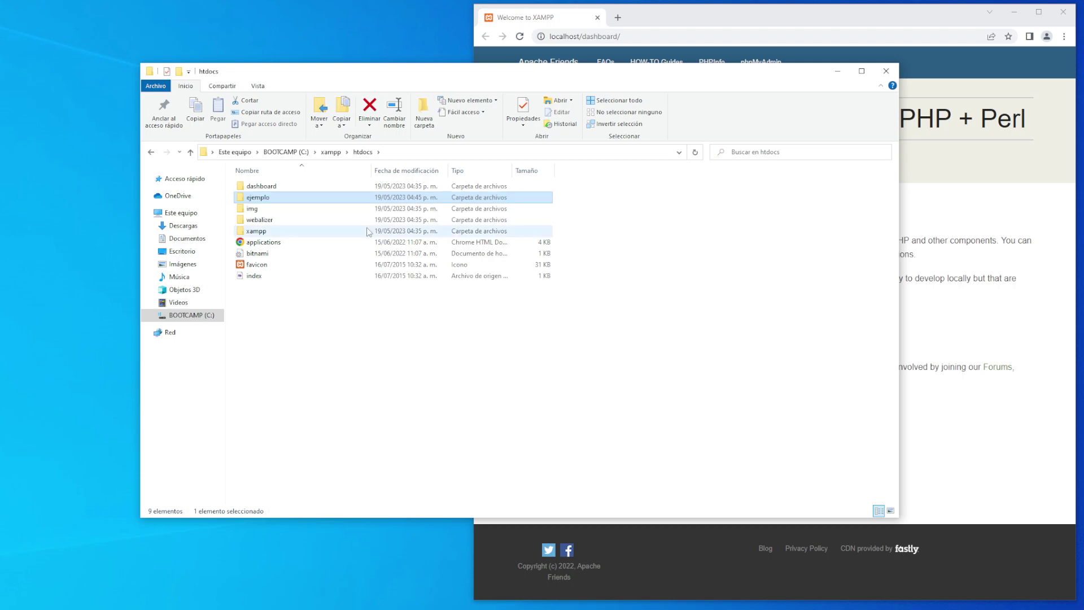
# - Move the File Explorer window aside and open the ejemplo folder in Visual Studio Code
pyautogui.moveTo(500, 76); pyautogui.dragTo(599, 84)
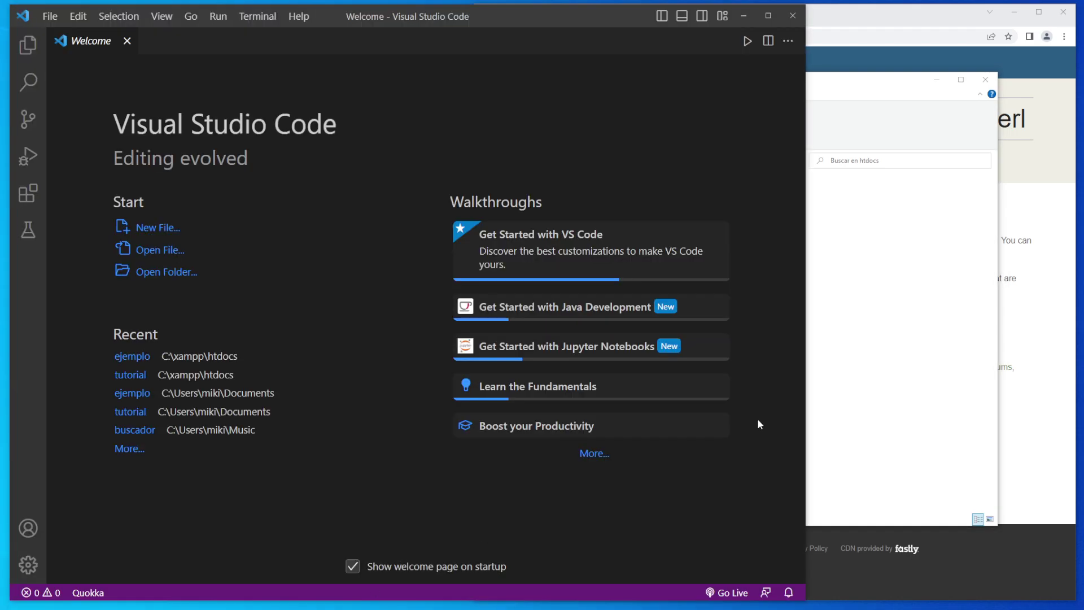
pyautogui.click(854, 412)
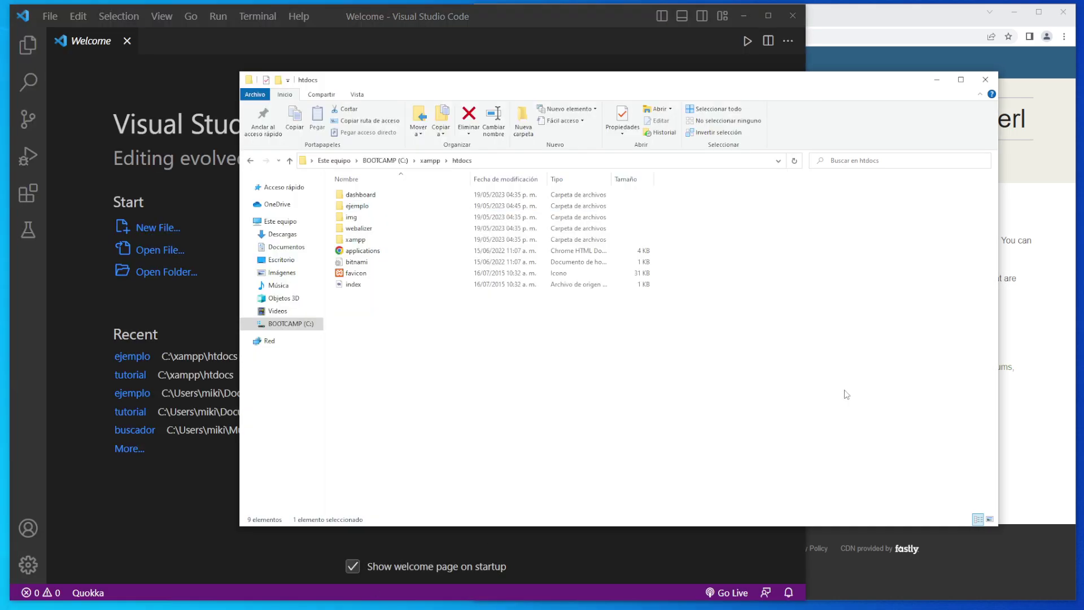
pyautogui.click(361, 206)
pyautogui.moveTo(362, 207); pyautogui.dragTo(127, 172)
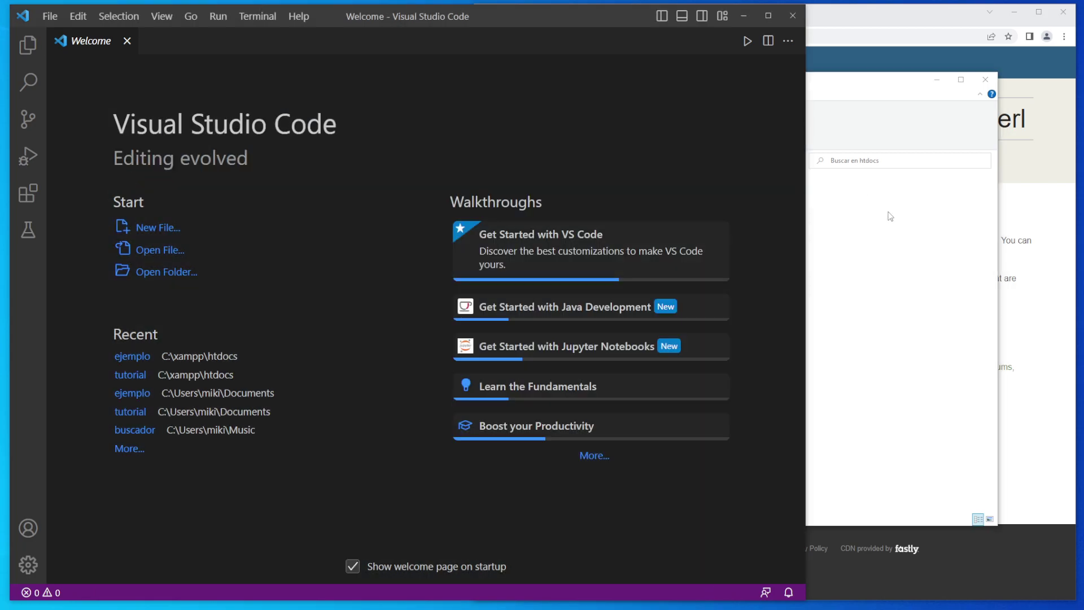
# - Minimize File Explorer and the XAMPP Control Panel, leaving Visual Studio Code in front
pyautogui.click(887, 213)
pyautogui.click(943, 78)
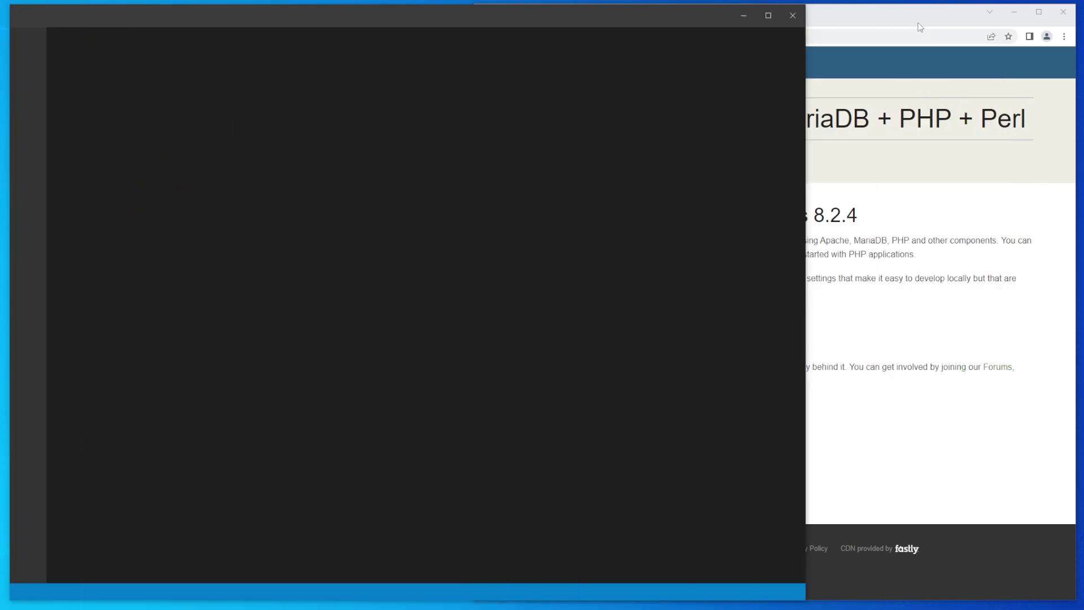
pyautogui.click(930, 15)
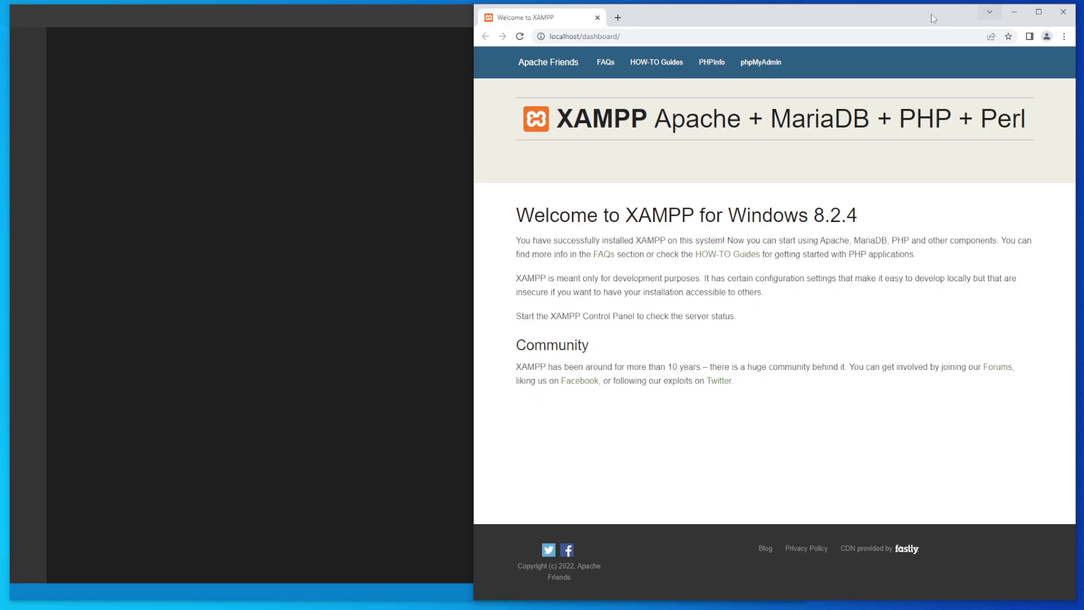
pyautogui.click(404, 183)
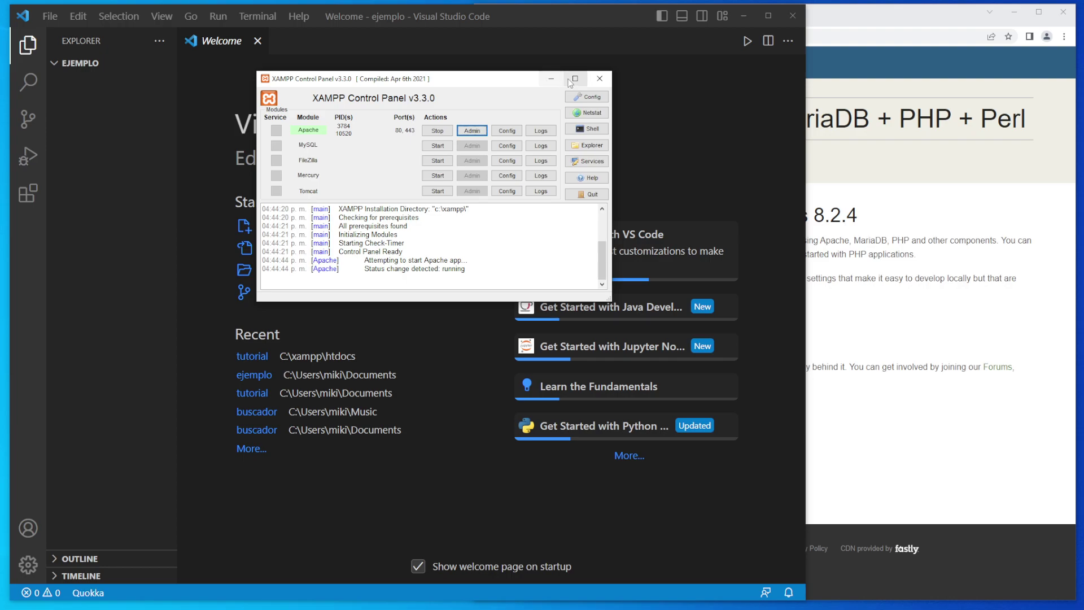
pyautogui.click(551, 79)
# - Close the Welcome page and create a file named index.php in the ejemplo folder
pyautogui.click(258, 41)
pyautogui.click(99, 147)
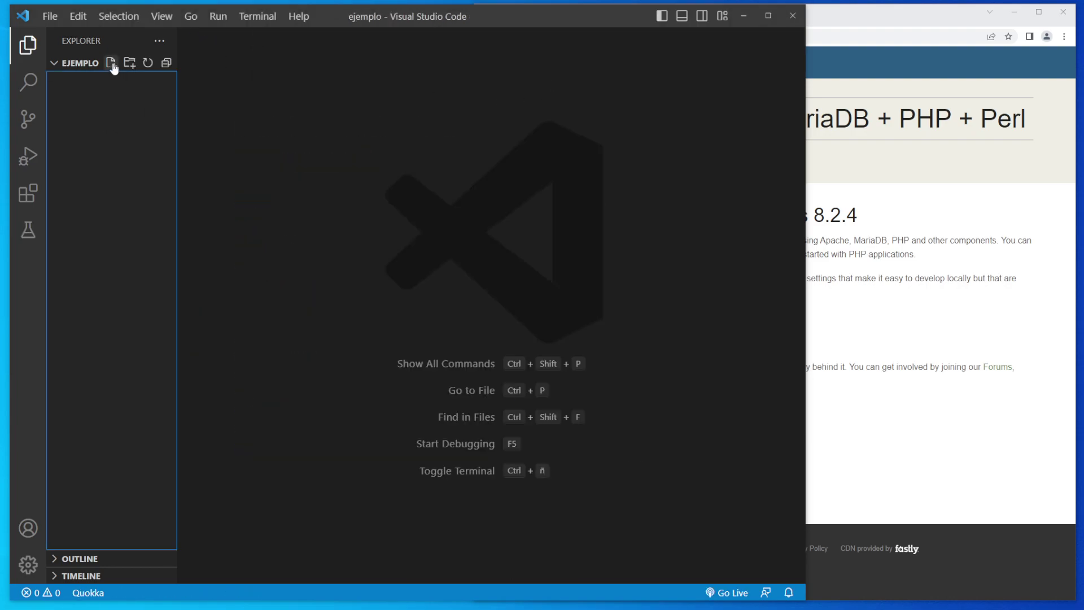
pyautogui.click(112, 64)
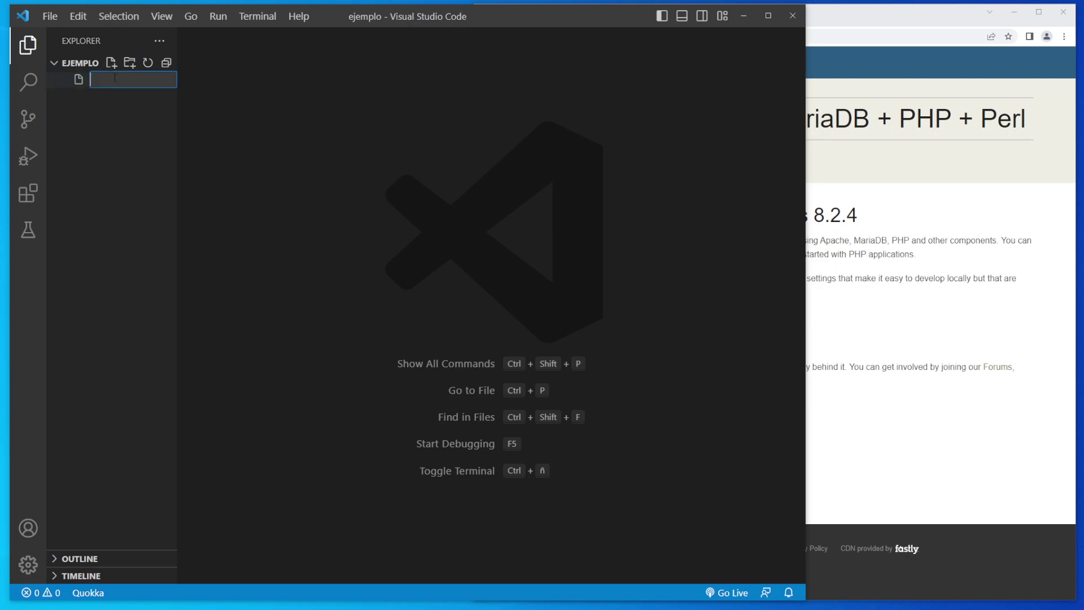
pyautogui.write('index.php')
pyautogui.press('Return')
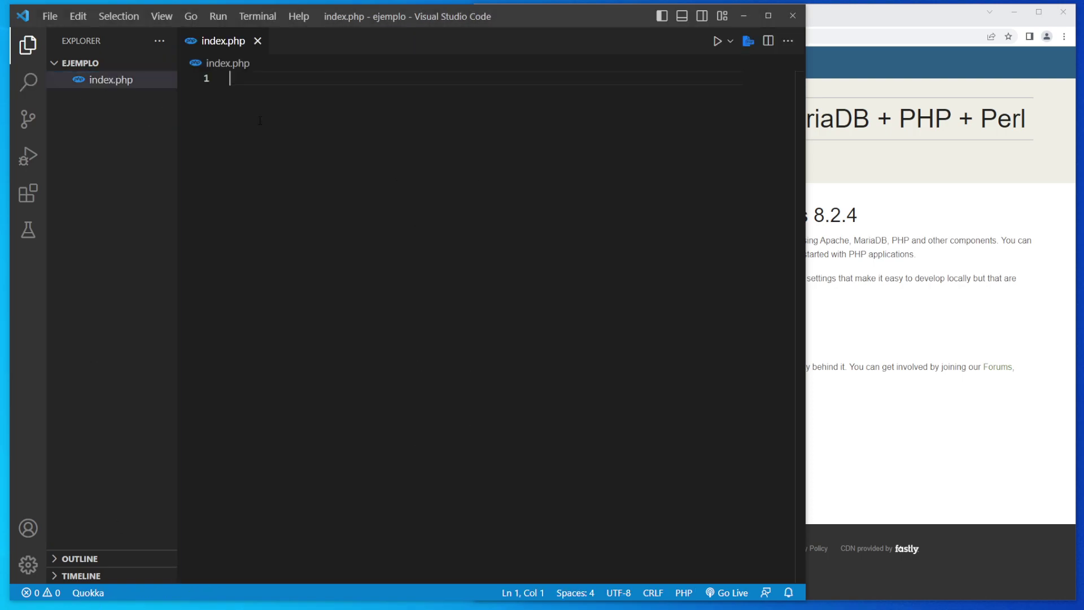
# - Write a PHP block with an echo statement, <?php echo ?>, on line 3 of index.php
pyautogui.press('Return')
pyautogui.press('Return')
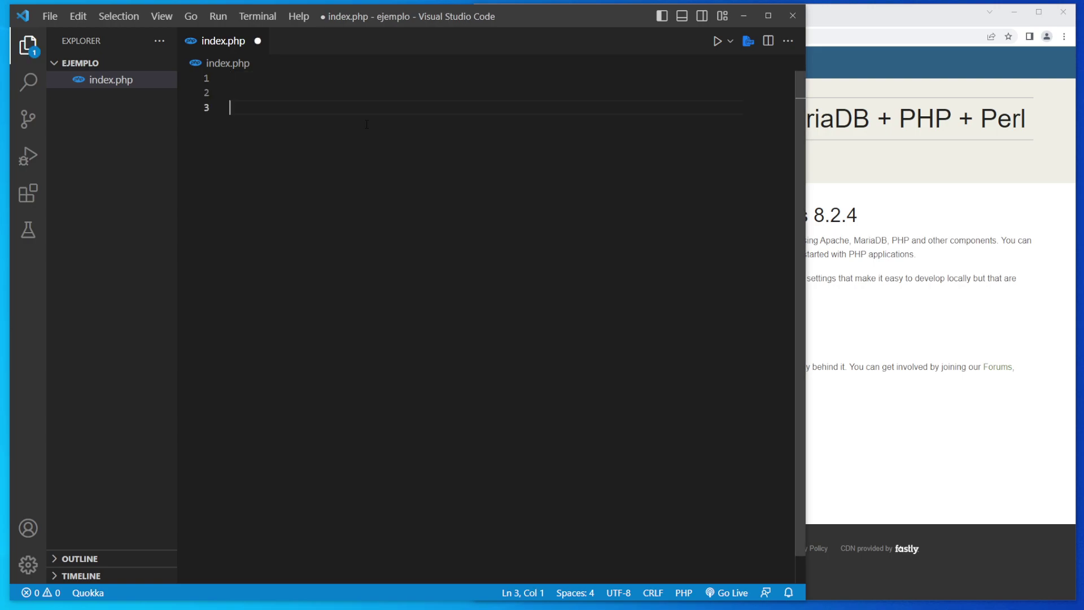
pyautogui.write('<?php ')
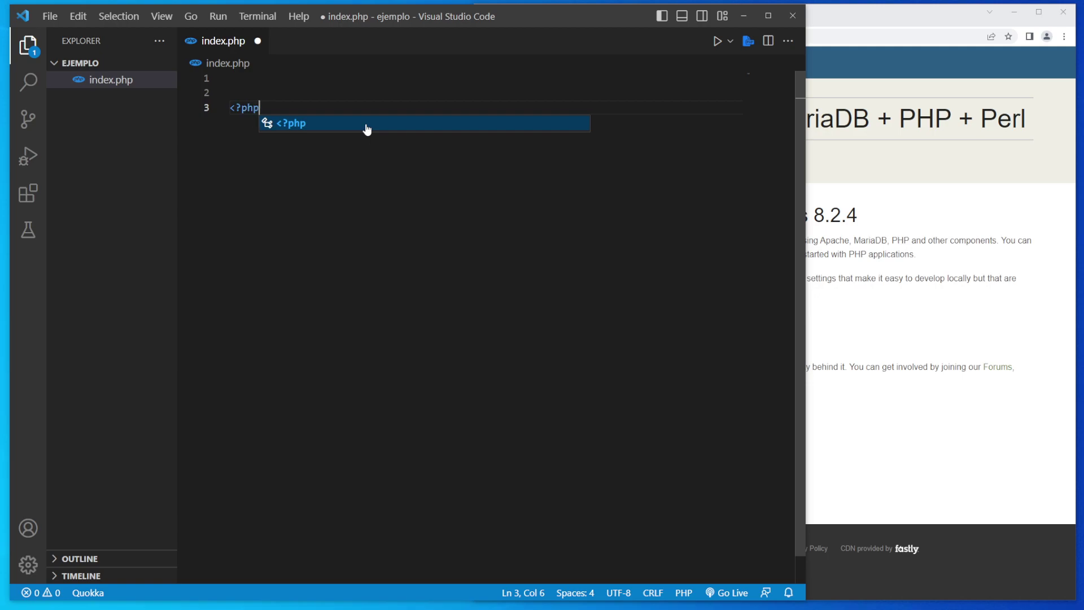
pyautogui.write('<')
pyautogui.press('BackSpace')
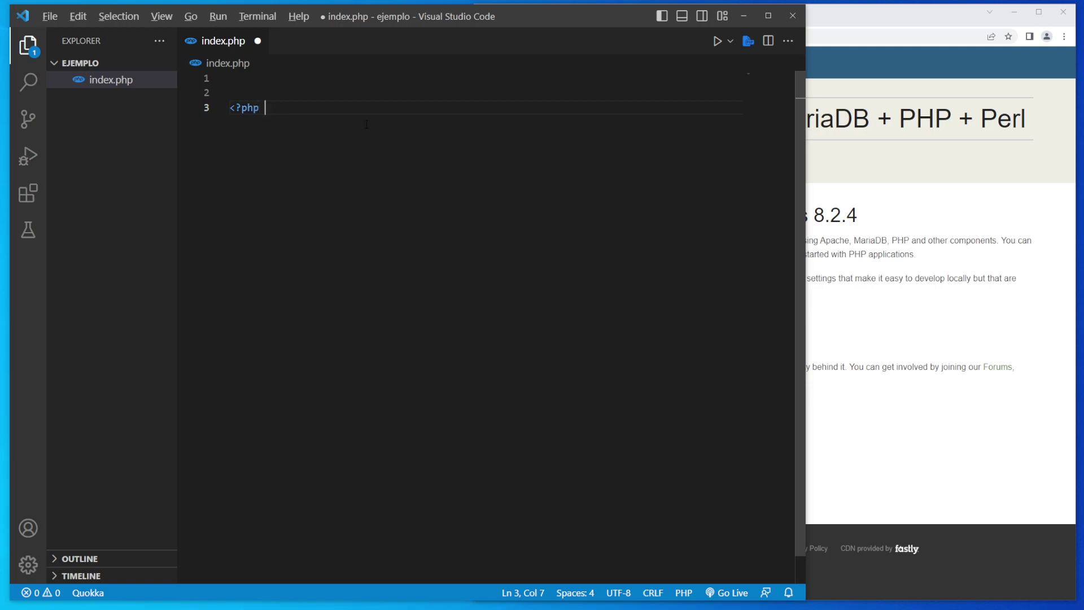
pyautogui.write('i')
pyautogui.press('BackSpace')
pyautogui.write('?php echo ?>')
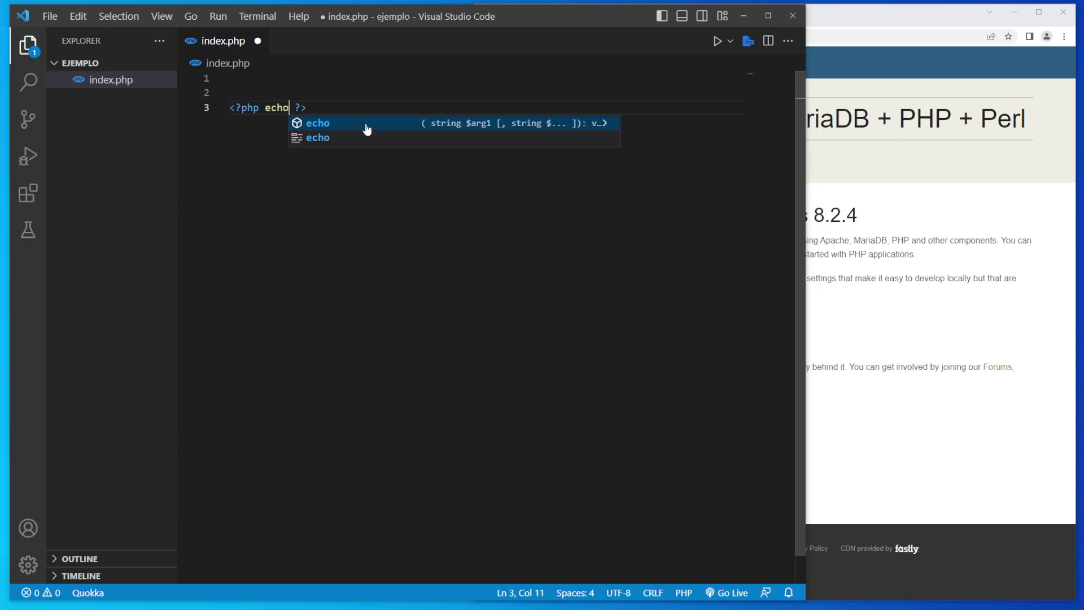
pyautogui.press('Escape')
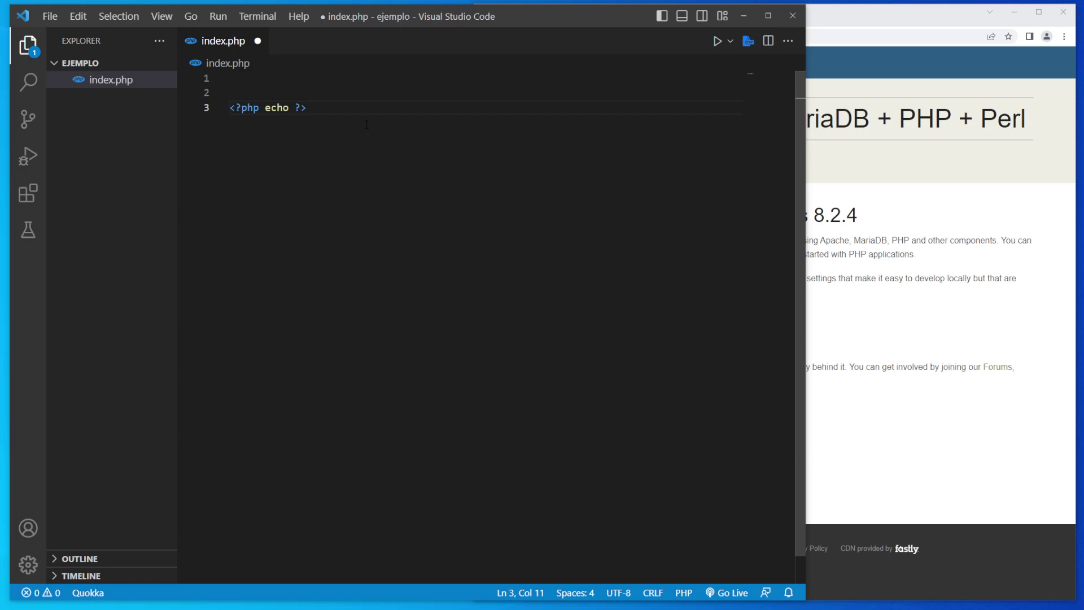
# - Make the echo statement output '<p>Hola Mundo </p>' and save index.php
pyautogui.write("'")
pyautogui.write("'")
pyautogui.write('<')
pyautogui.write('p>')
pyautogui.write('Hol')
pyautogui.press('BackSpace')
pyautogui.write('la Mundo</')
pyautogui.press('BackSpace')
pyautogui.press('BackSpace')
pyautogui.write('</p>')
pyautogui.hotkey('ctrl', 's')
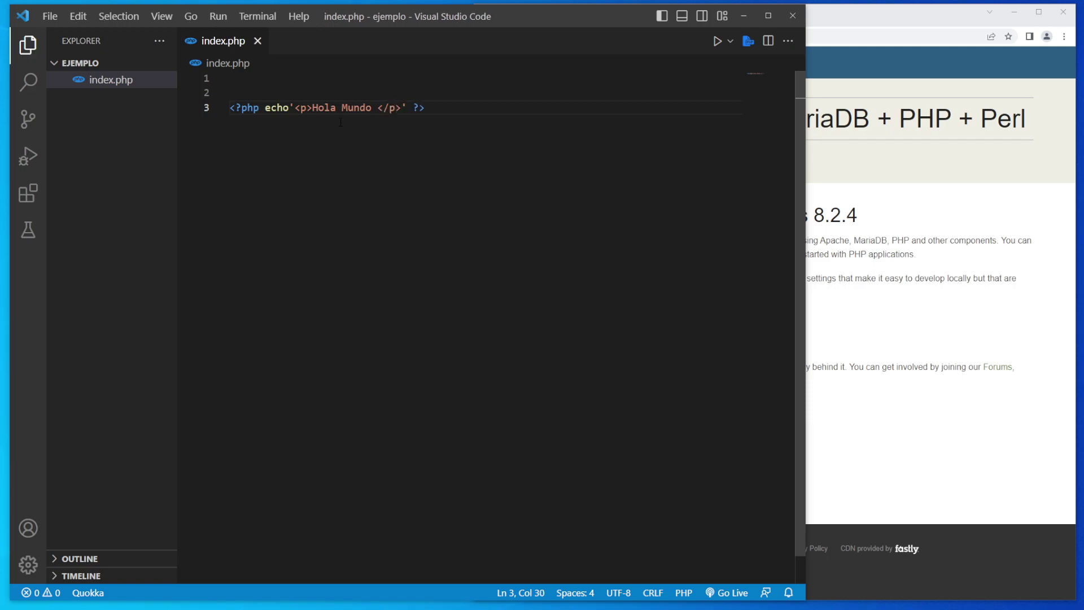
# - Switch to File Explorer, inspect the contents of the ejemplo folder, and return to htdocs
pyautogui.click(870, 130)
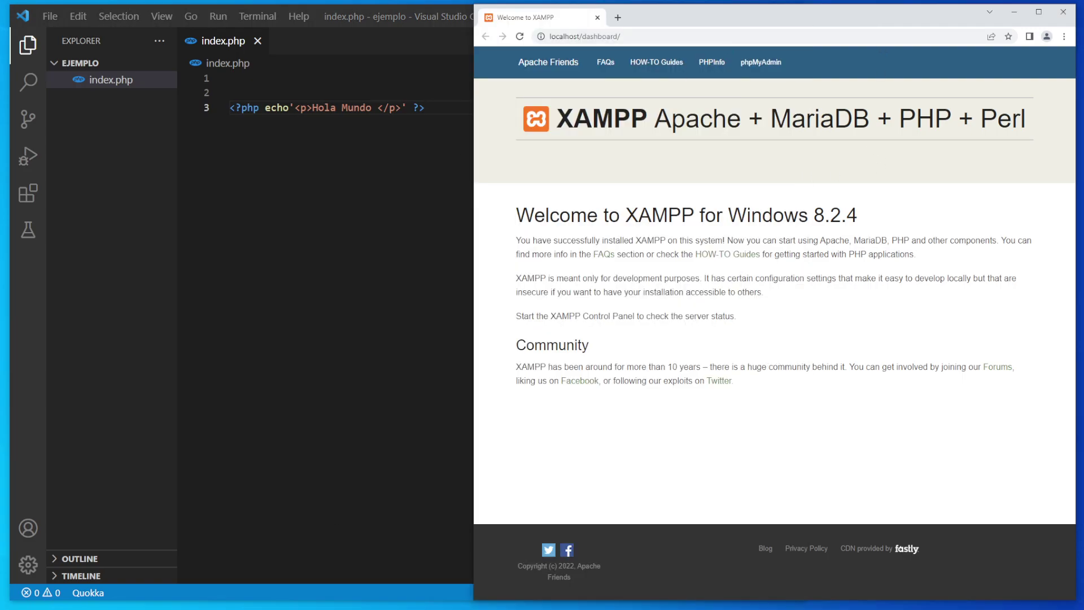
pyautogui.hotkey('alt', 'Tab')
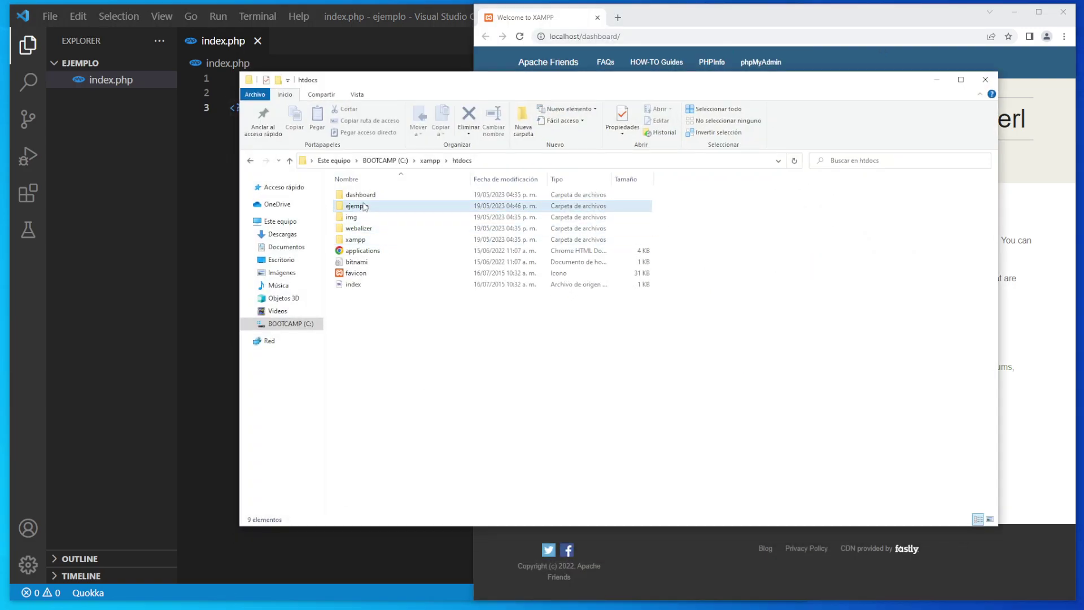
pyautogui.moveTo(454, 79); pyautogui.dragTo(412, 82)
pyautogui.click(315, 209)
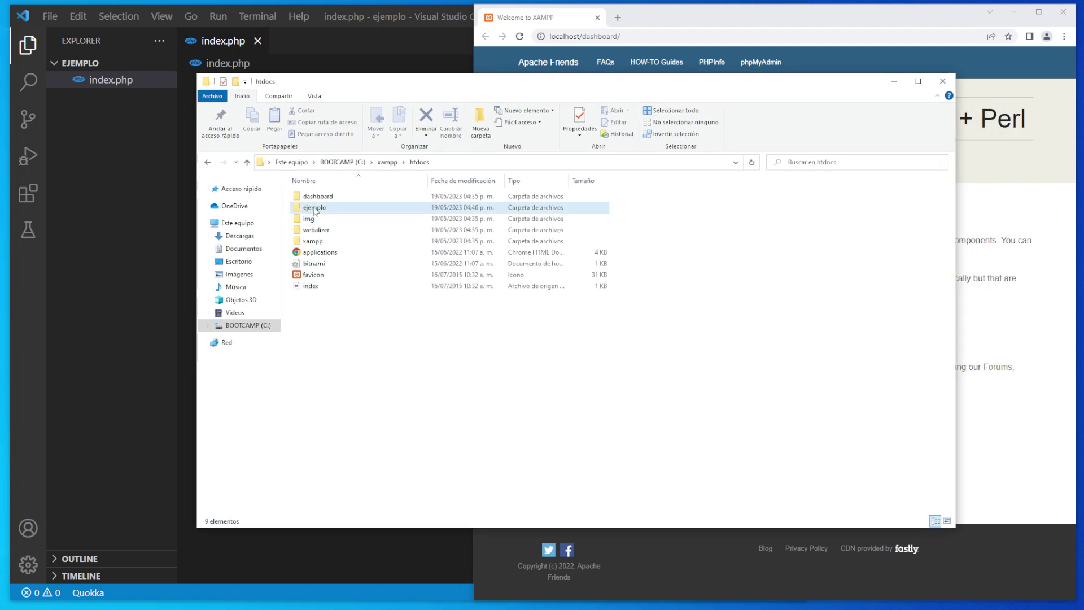
pyautogui.doubleClick(315, 209)
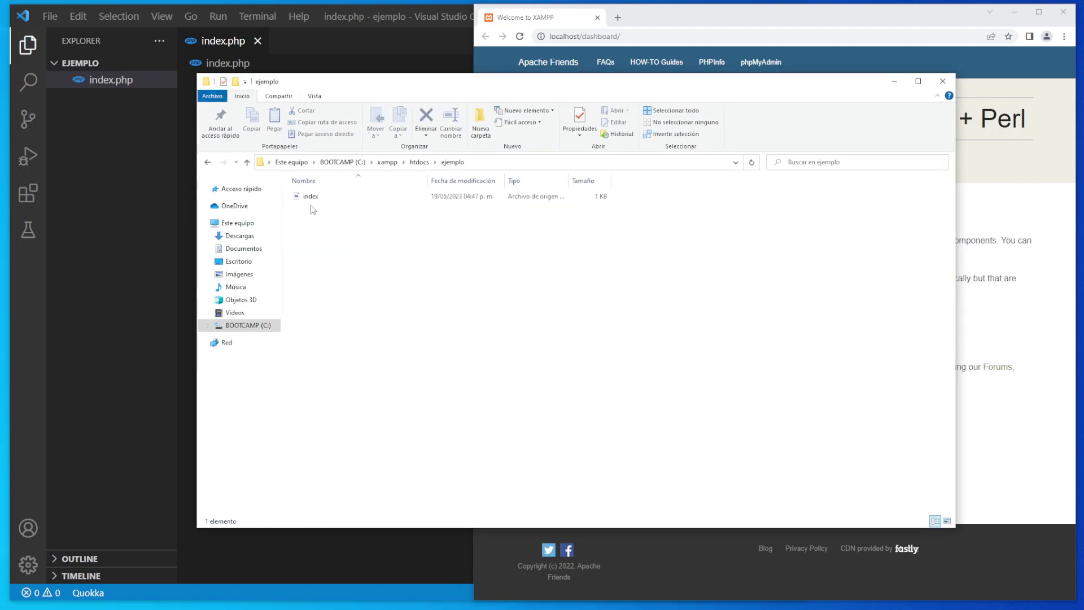
pyautogui.click(207, 162)
# - Switch to the browser and select the dashboard/ part of the localhost address
pyautogui.click(663, 38)
pyautogui.moveTo(674, 37); pyautogui.dragTo(584, 38)
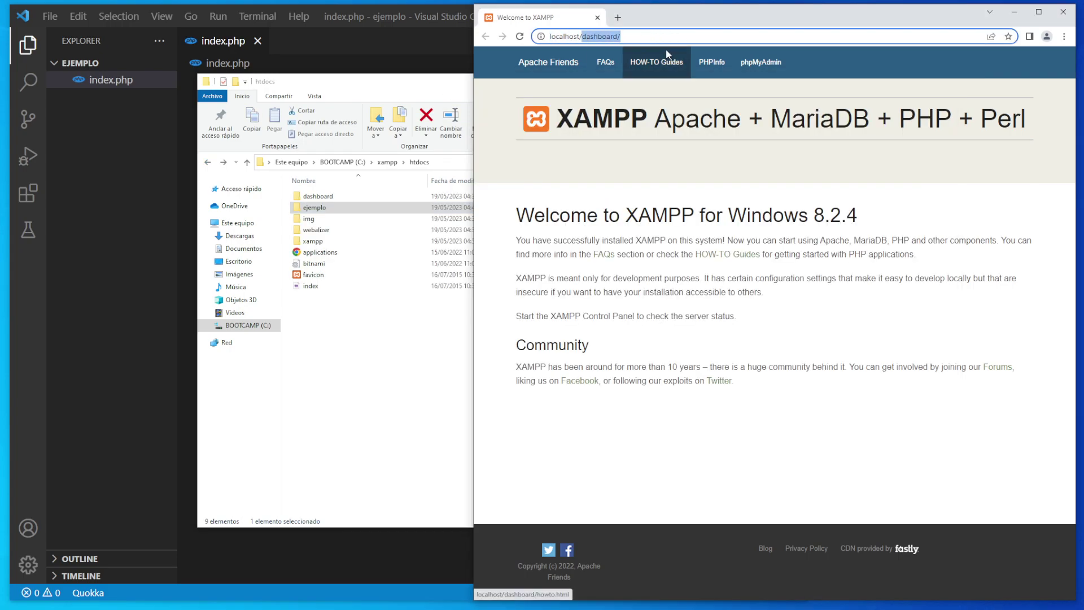